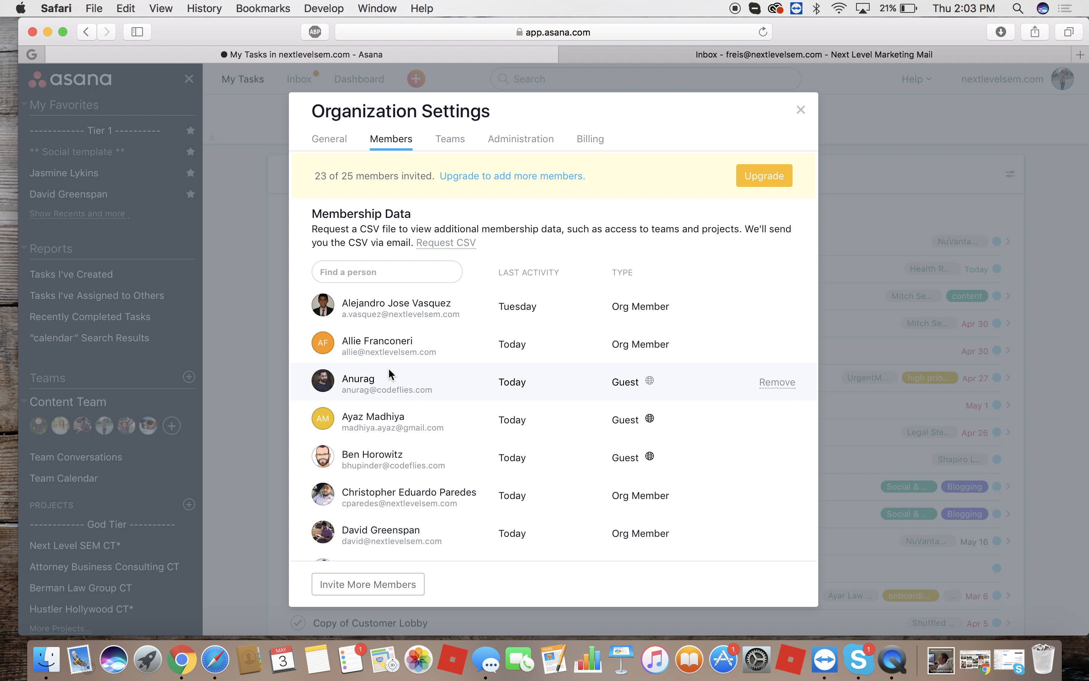
Review the organization's member list and close the organization settings.
{"action": "scroll", "coordinate": [391, 373], "scroll_direction": "down", "scroll_amount": 6}
{"action": "scroll", "coordinate": [389, 373], "scroll_direction": "down", "scroll_amount": 5}
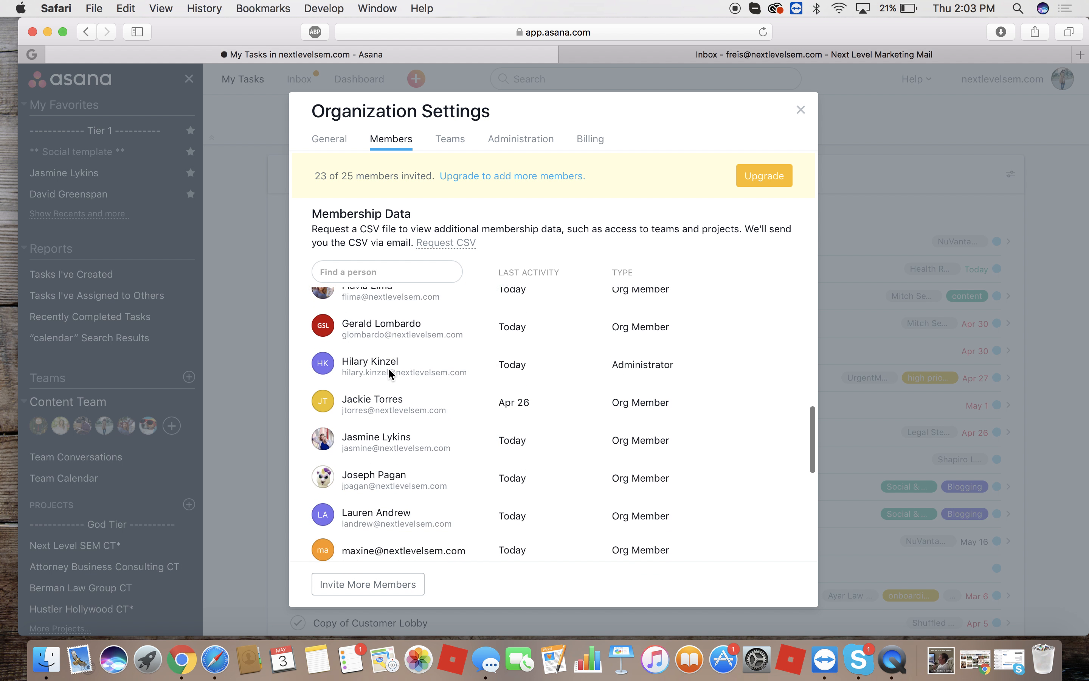
{"action": "scroll", "coordinate": [389, 369], "scroll_direction": "up", "scroll_amount": 10}
{"action": "scroll", "coordinate": [390, 371], "scroll_direction": "down", "scroll_amount": 10}
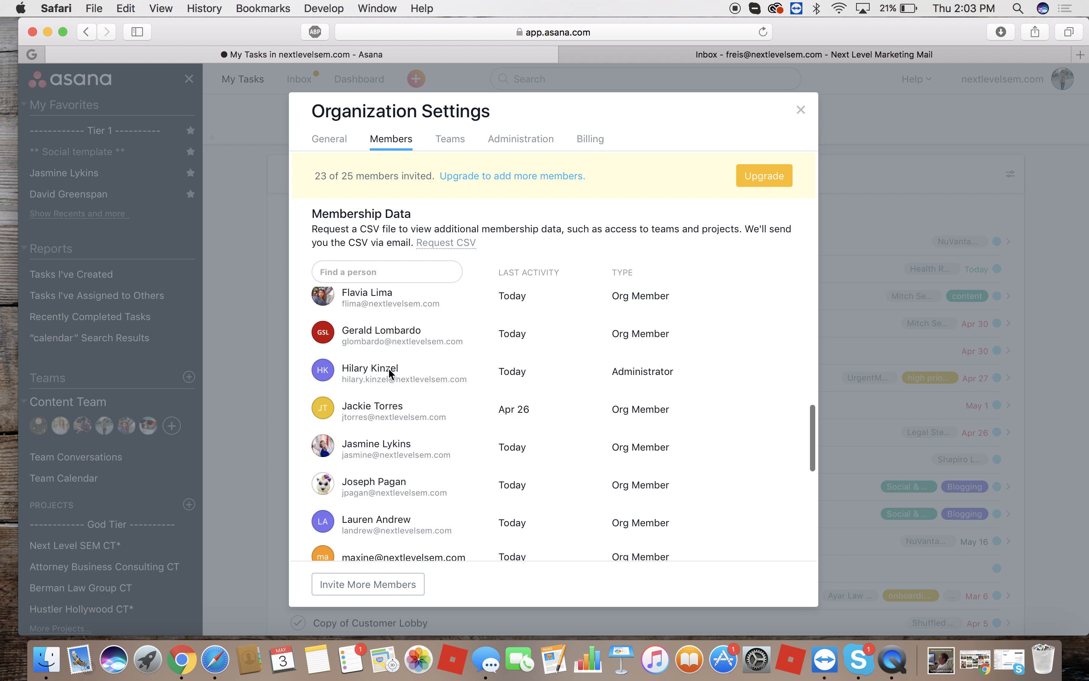
{"action": "left_click", "coordinate": [801, 111]}
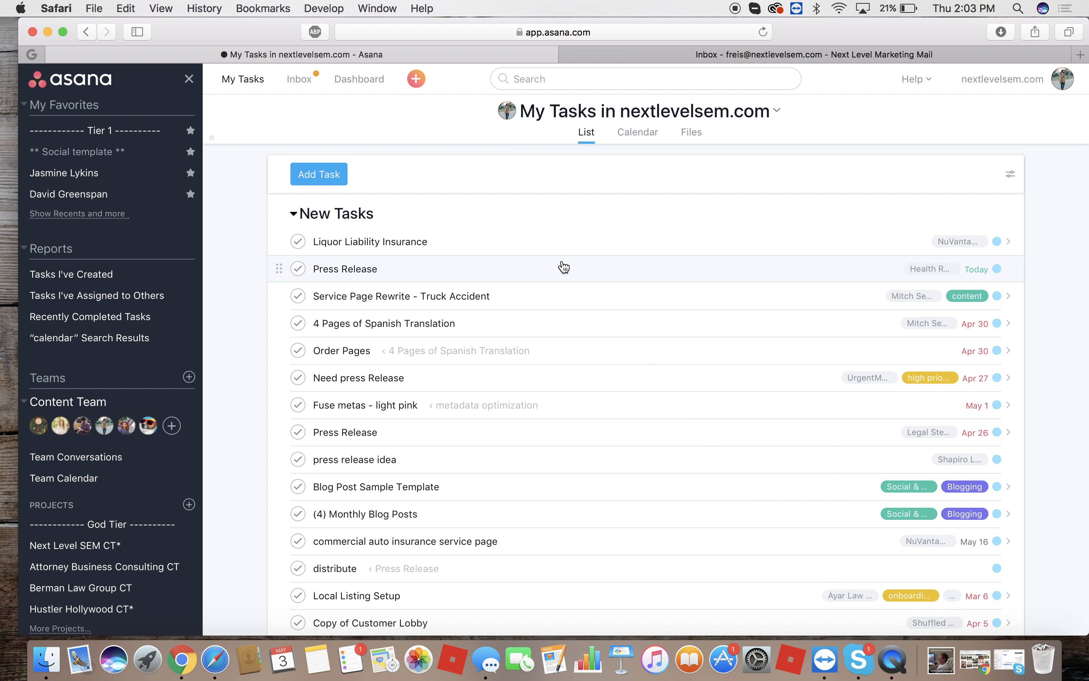
Look through the teams in the sidebar, collapsing and re-expanding the Content Team section.
{"action": "scroll", "coordinate": [74, 408], "scroll_direction": "down", "scroll_amount": 10}
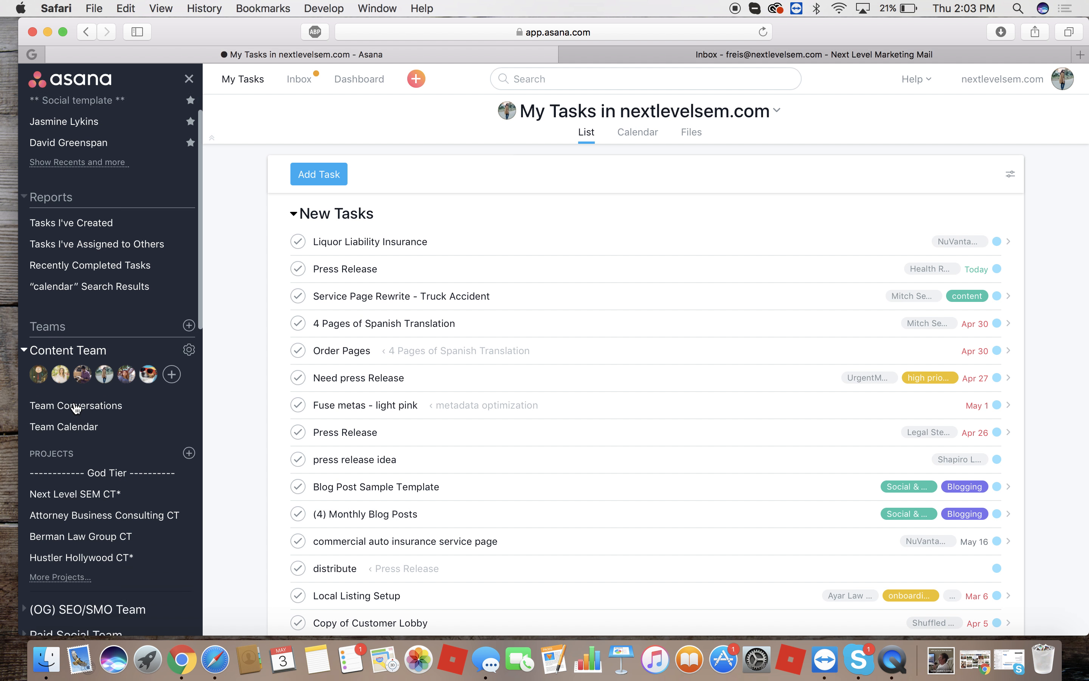
{"action": "scroll", "coordinate": [74, 402], "scroll_direction": "down", "scroll_amount": 5}
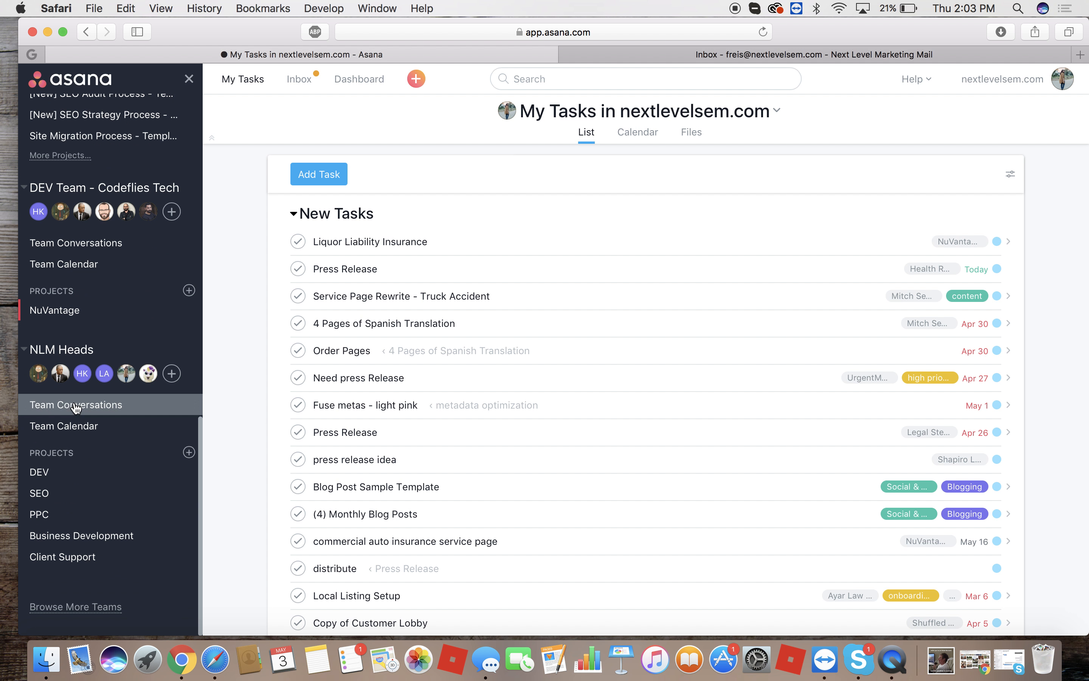
{"action": "scroll", "coordinate": [85, 428], "scroll_direction": "up", "scroll_amount": 9}
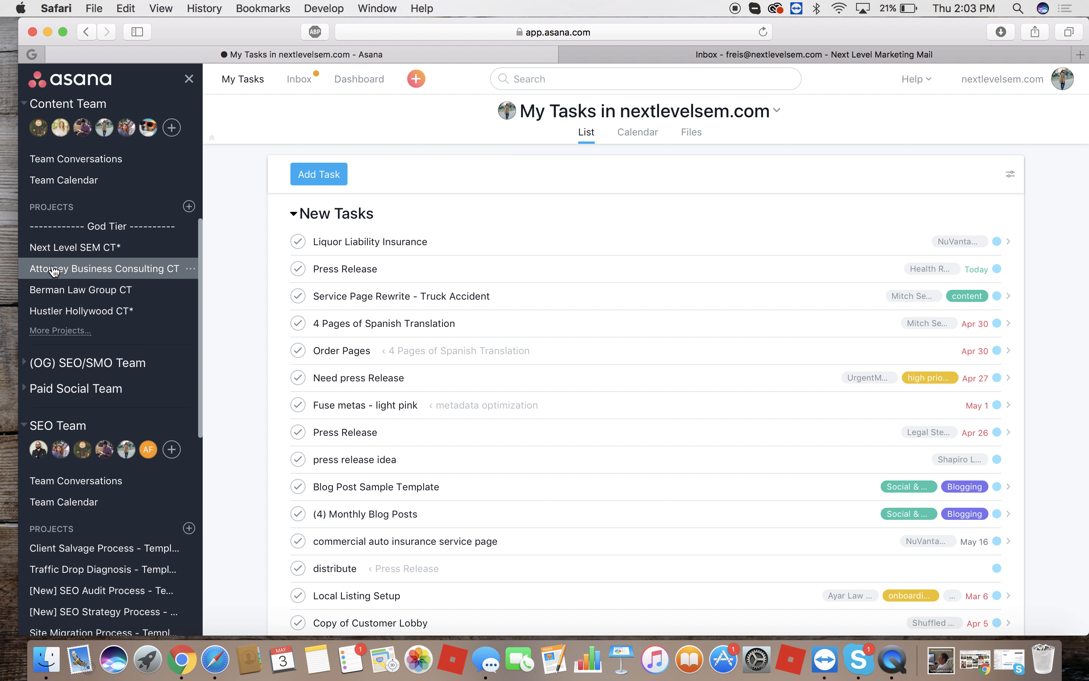
{"action": "scroll", "coordinate": [45, 259], "scroll_direction": "up", "scroll_amount": 2}
{"action": "left_click", "coordinate": [25, 181]}
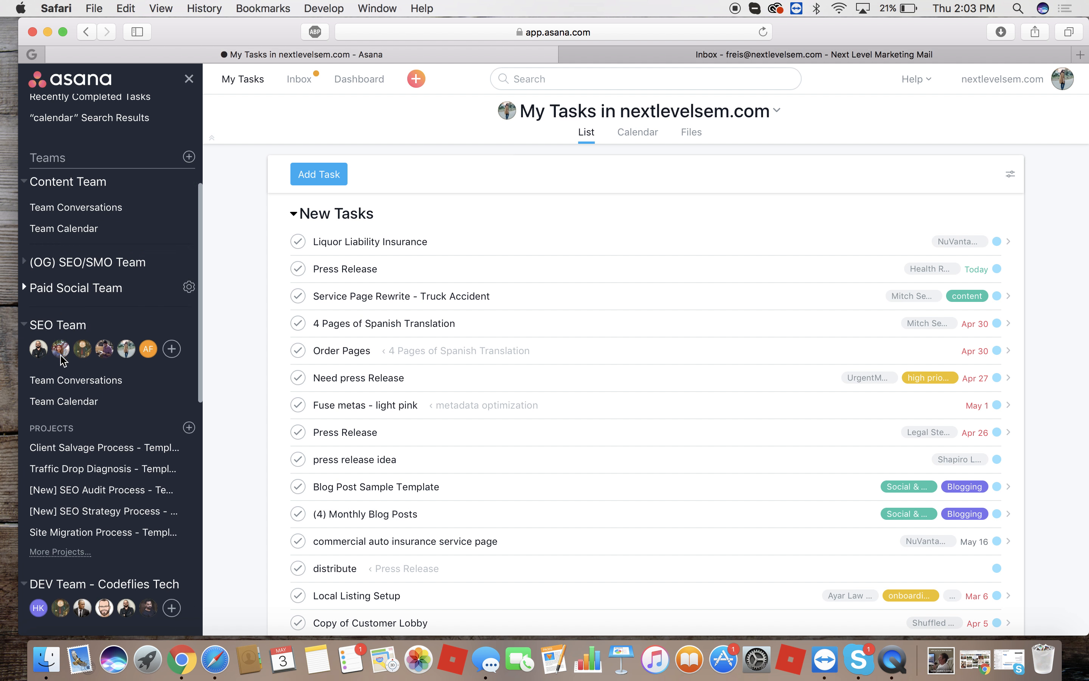
{"action": "left_click", "coordinate": [24, 181]}
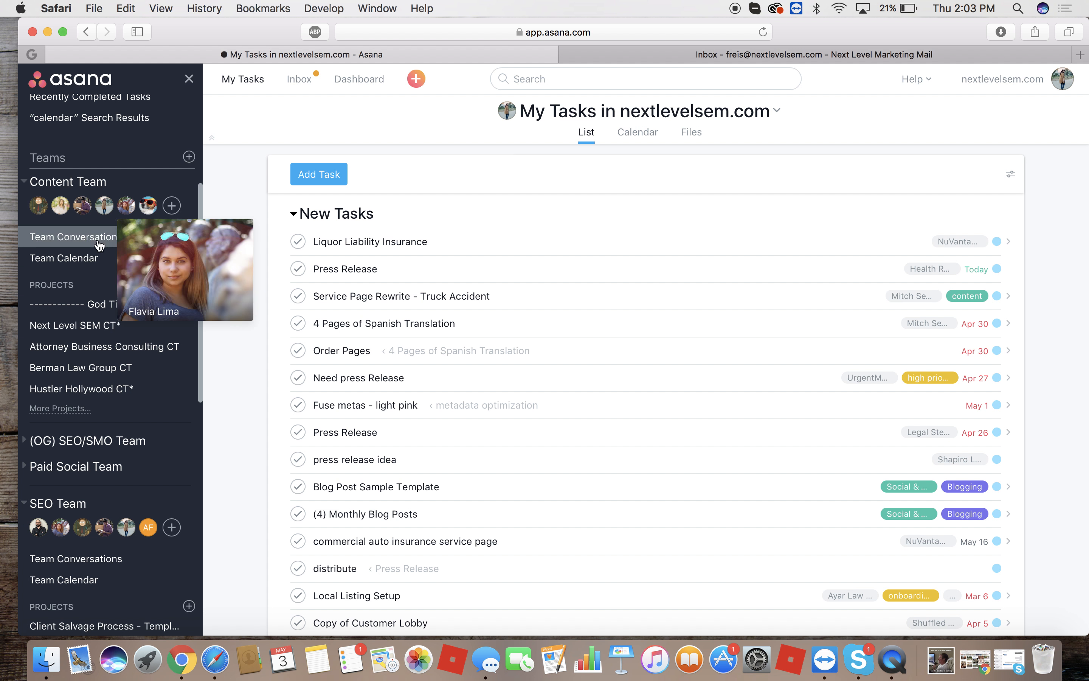
Show all Content Team projects, look through the tiers, and open the ASP Windows CT project.
{"action": "left_click", "coordinate": [81, 409]}
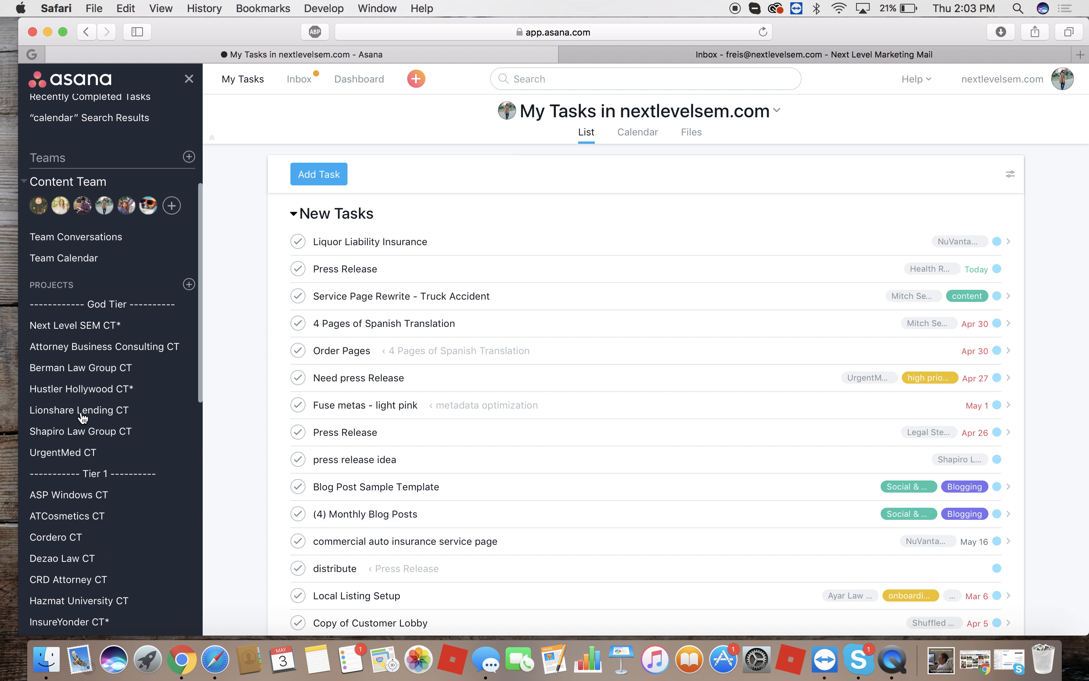
{"action": "scroll", "coordinate": [85, 416], "scroll_direction": "down", "scroll_amount": 4}
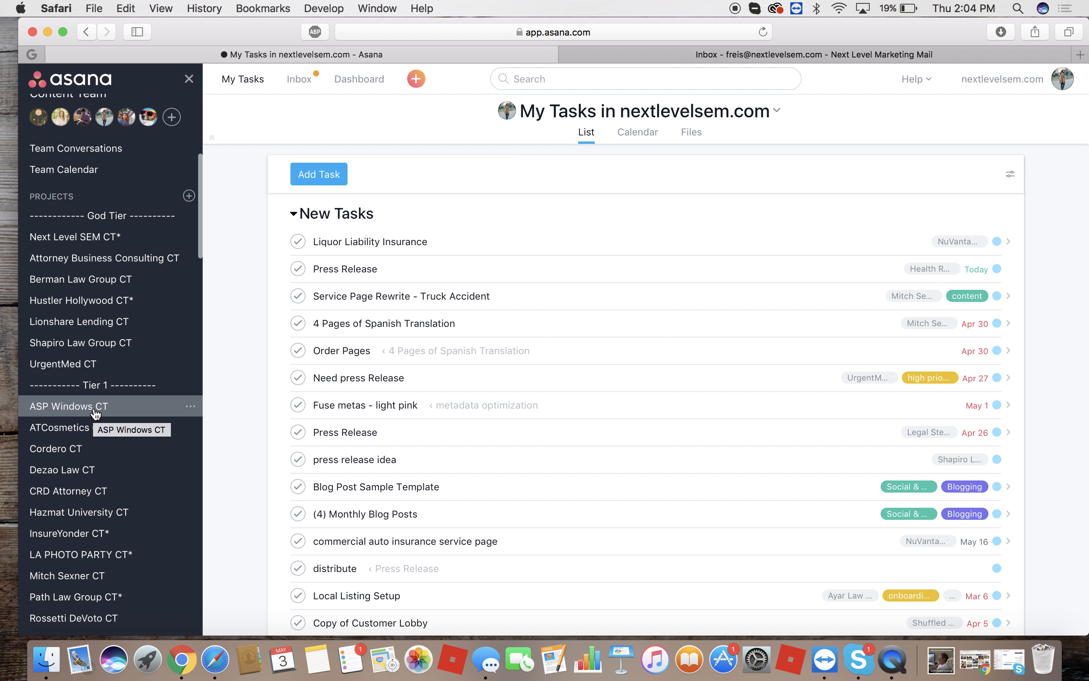
{"action": "scroll", "coordinate": [97, 405], "scroll_direction": "down", "scroll_amount": 3}
{"action": "scroll", "coordinate": [95, 413], "scroll_direction": "down", "scroll_amount": 12}
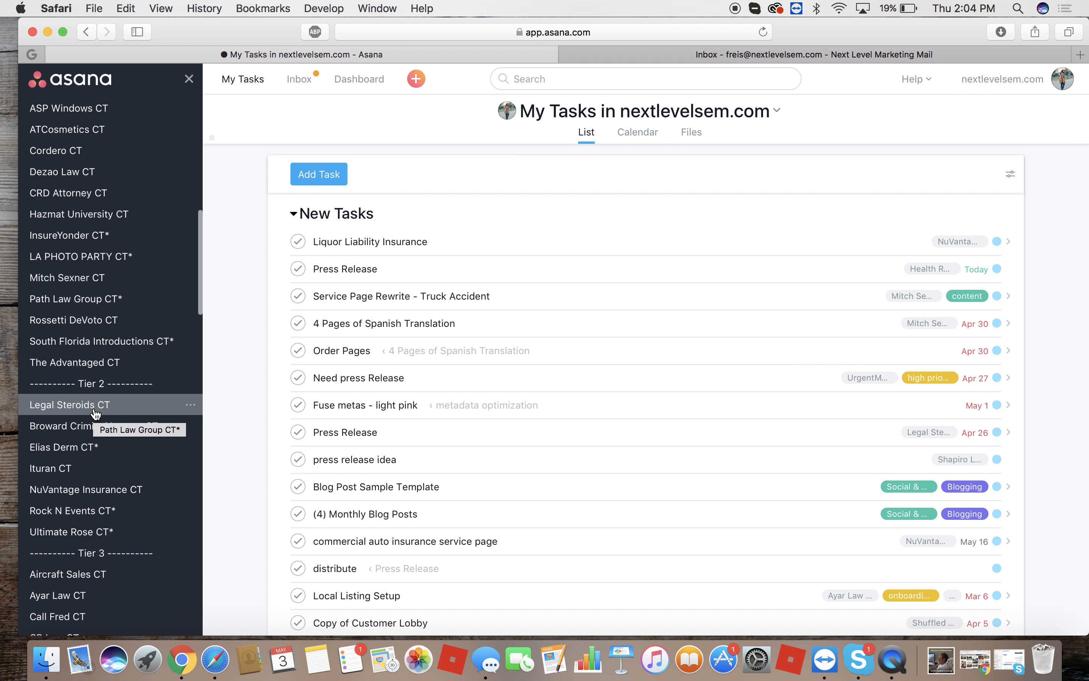
{"action": "scroll", "coordinate": [95, 413], "scroll_direction": "down", "scroll_amount": 6}
{"action": "scroll", "coordinate": [95, 413], "scroll_direction": "up", "scroll_amount": 15}
{"action": "scroll", "coordinate": [96, 414], "scroll_direction": "up", "scroll_amount": 5}
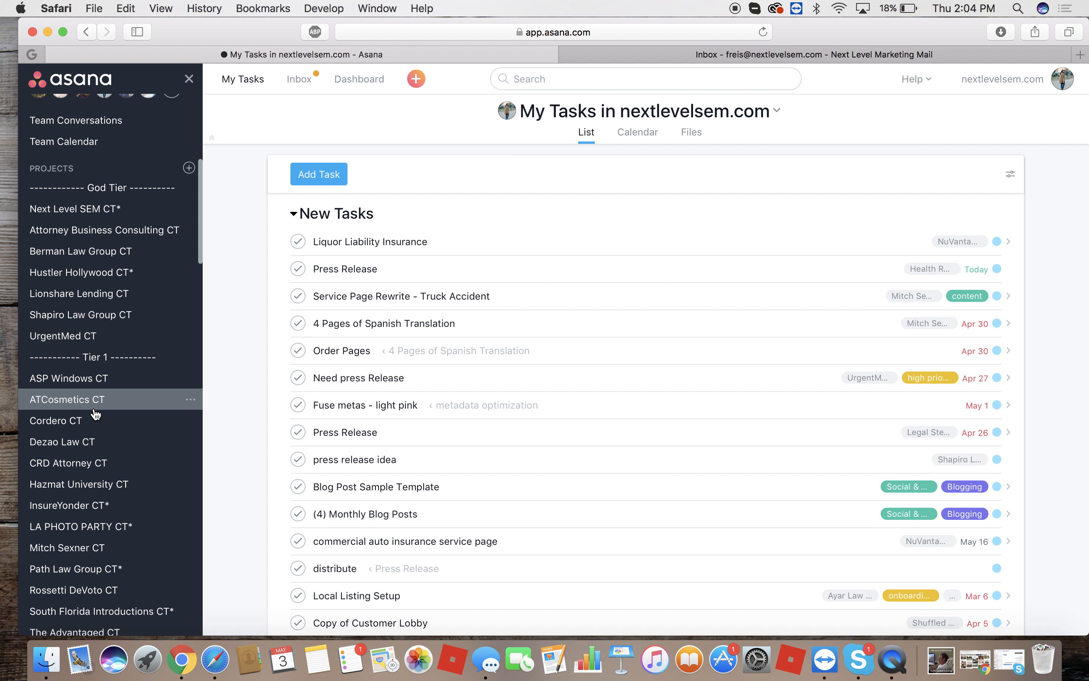
{"action": "left_click", "coordinate": [80, 382]}
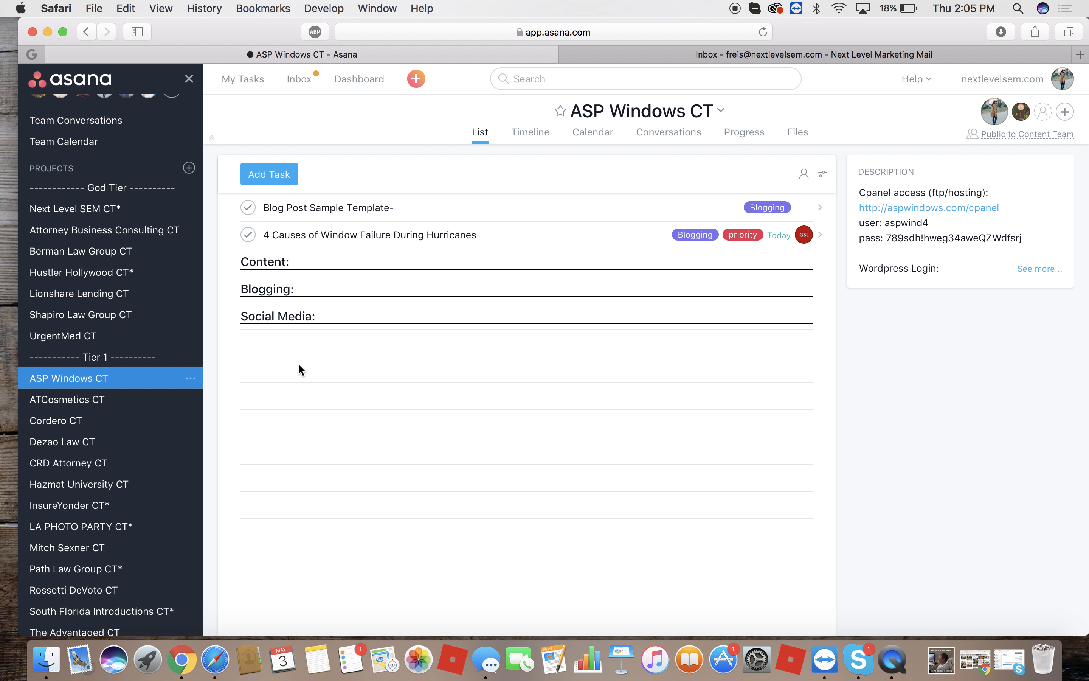
{"action": "left_click", "coordinate": [305, 343]}
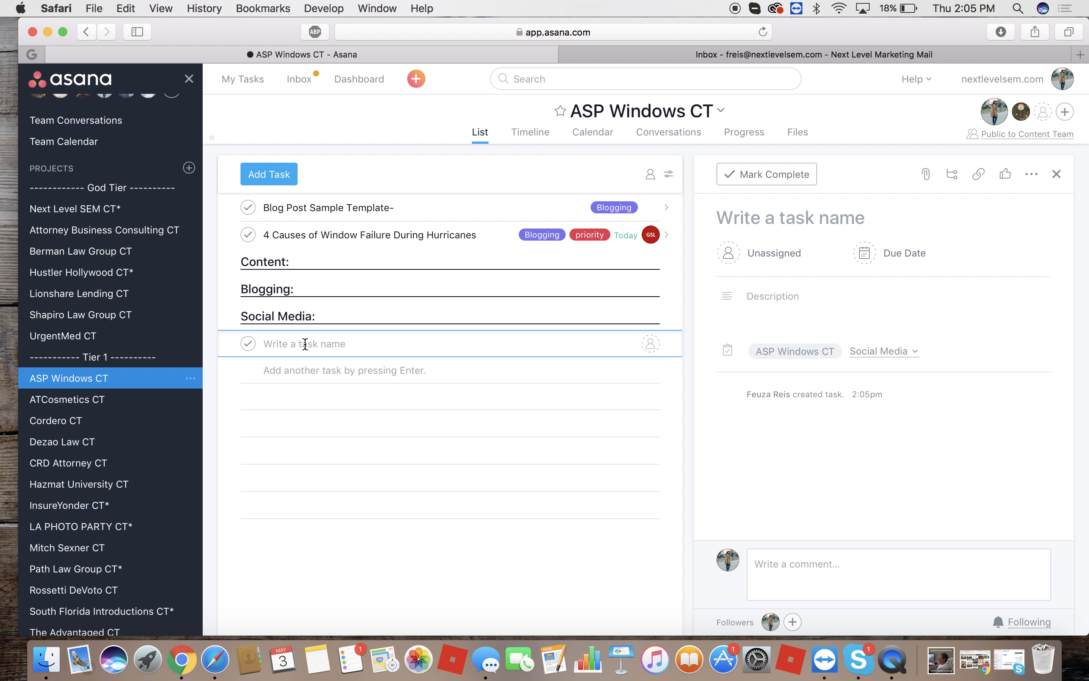
{"action": "key", "text": "Return"}
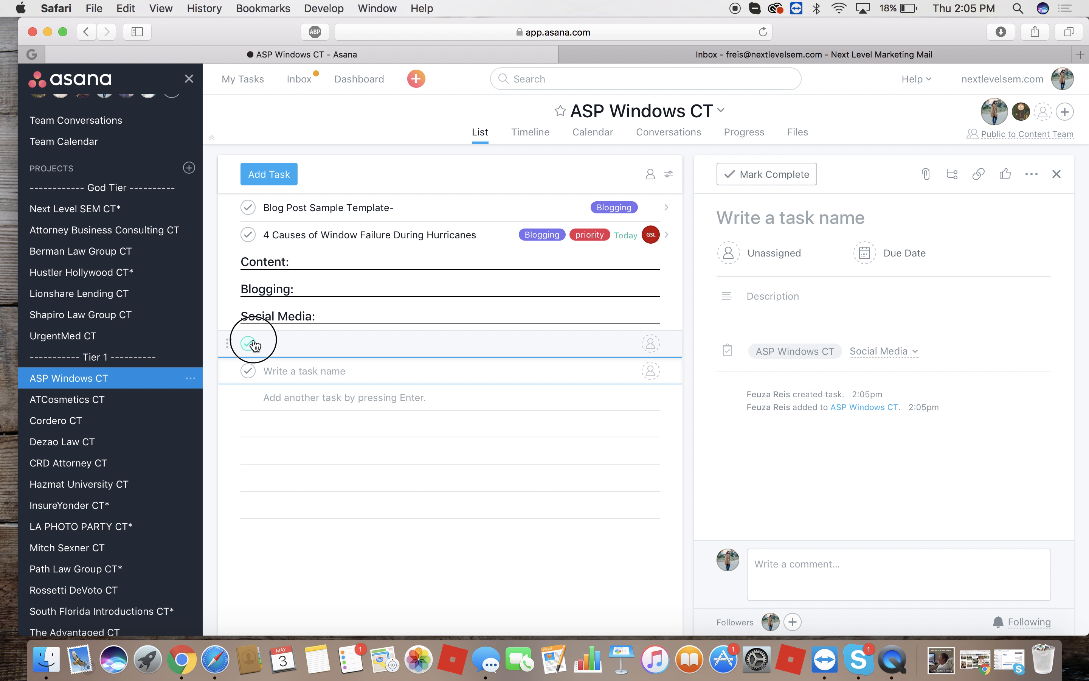
{"action": "left_click", "coordinate": [251, 346]}
{"action": "left_click", "coordinate": [248, 346]}
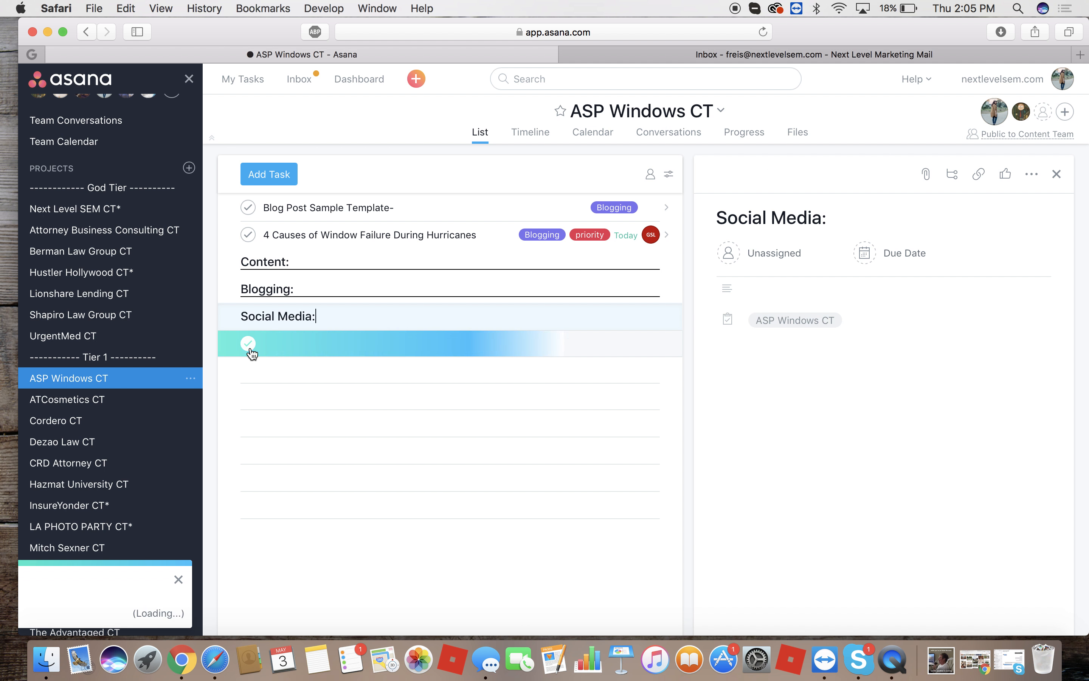
Open the Blog Post Sample Template- task and review its description, tag and subtasks.
{"action": "left_click", "coordinate": [389, 207]}
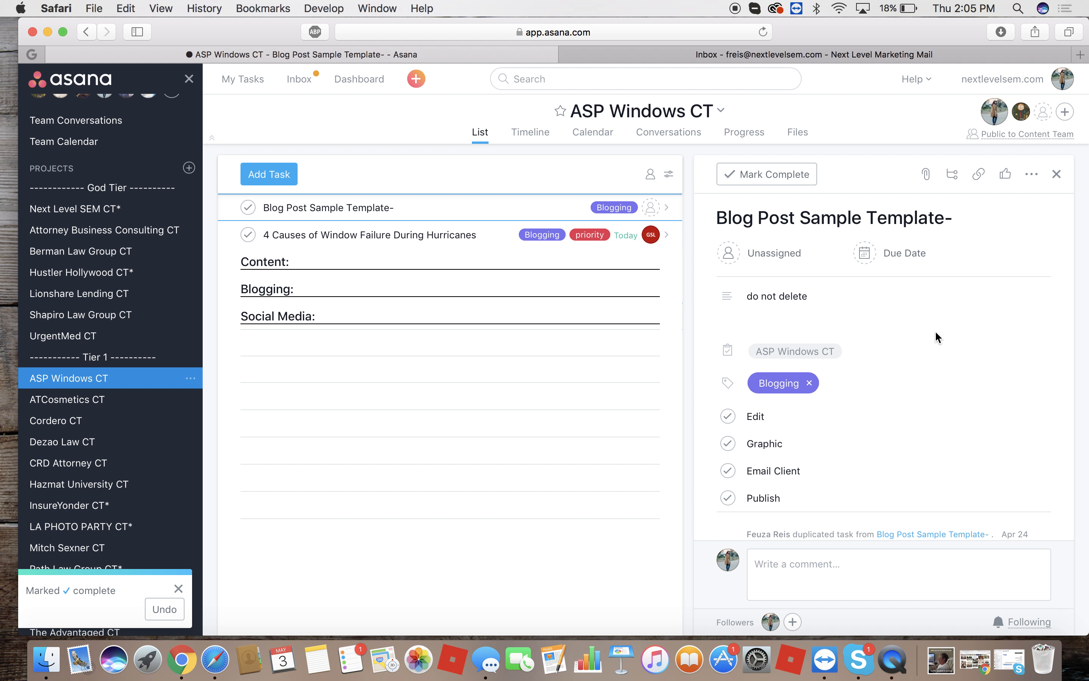
{"action": "scroll", "coordinate": [937, 336], "scroll_direction": "down", "scroll_amount": 2}
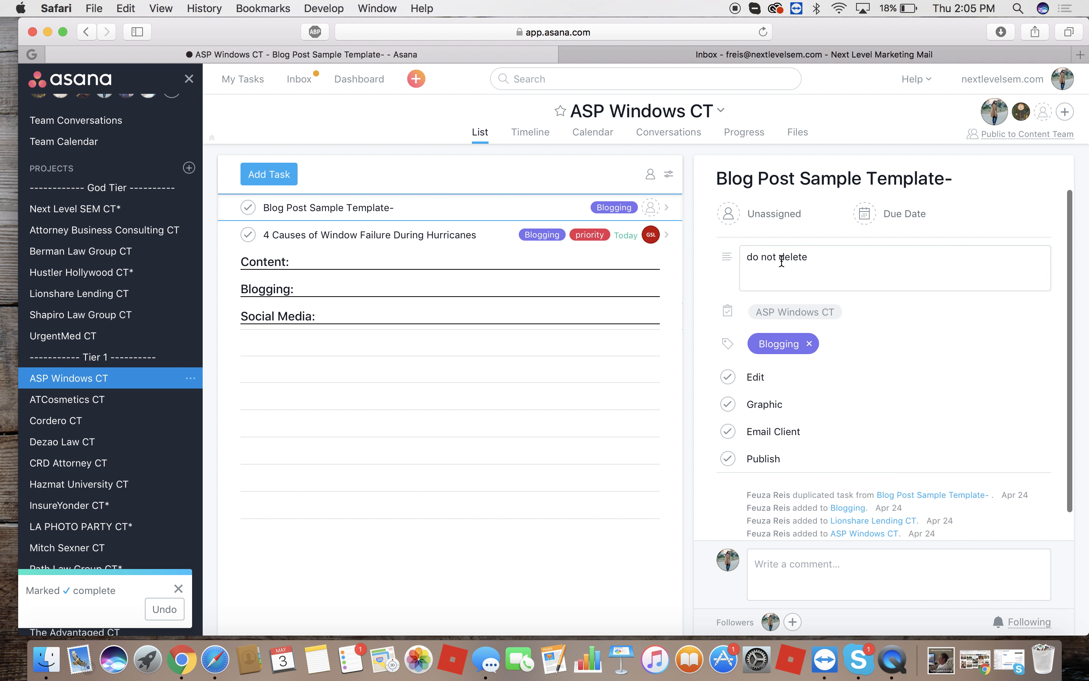
{"action": "scroll", "coordinate": [860, 227], "scroll_direction": "up", "scroll_amount": 2}
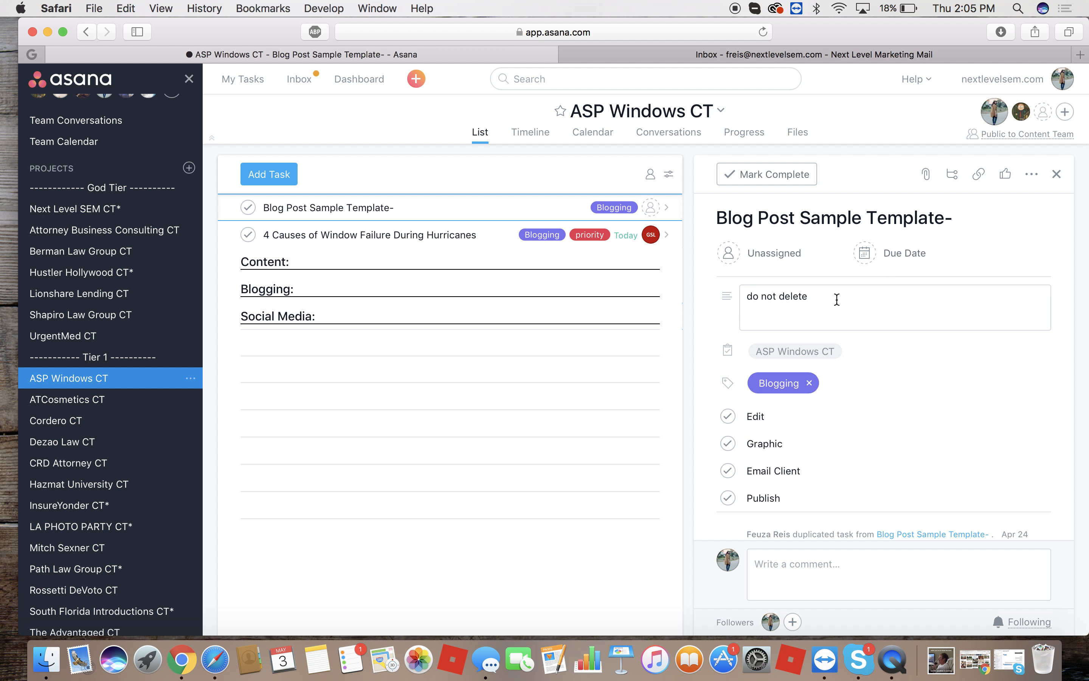
{"action": "scroll", "coordinate": [826, 449], "scroll_direction": "down", "scroll_amount": 2}
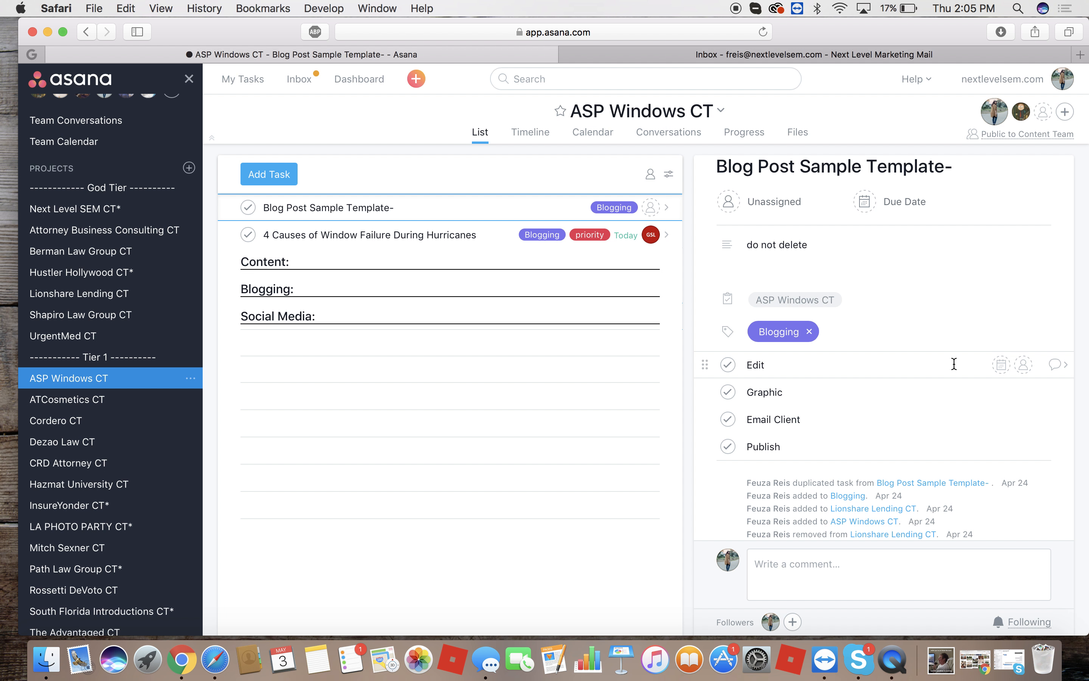
{"action": "scroll", "coordinate": [738, 367], "scroll_direction": "up", "scroll_amount": 2}
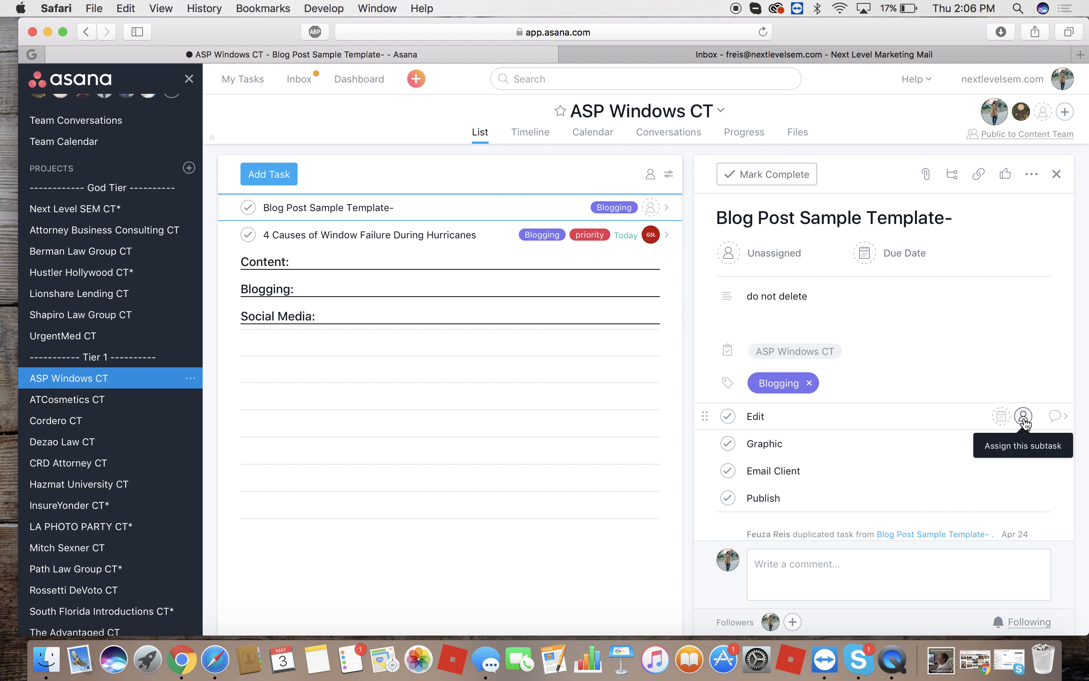
Open the task "4 Causes of Window Failure During Hurricanes" and assign its Edit subtask to the editing team member.
{"action": "left_click", "coordinate": [390, 231]}
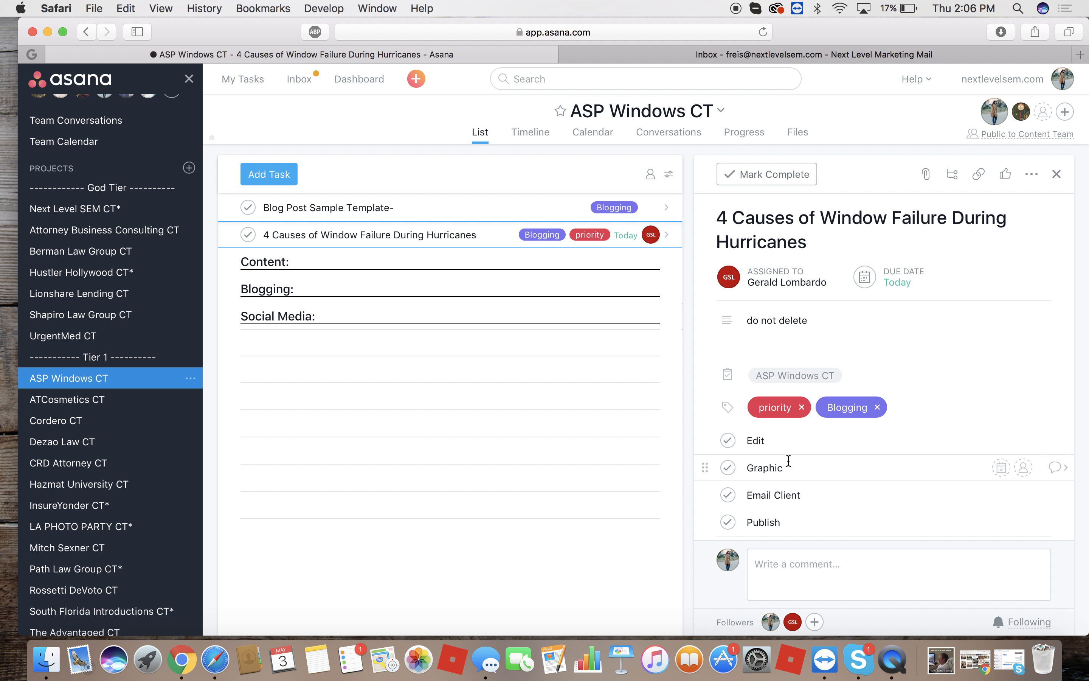
{"action": "scroll", "coordinate": [787, 452], "scroll_direction": "down", "scroll_amount": 2}
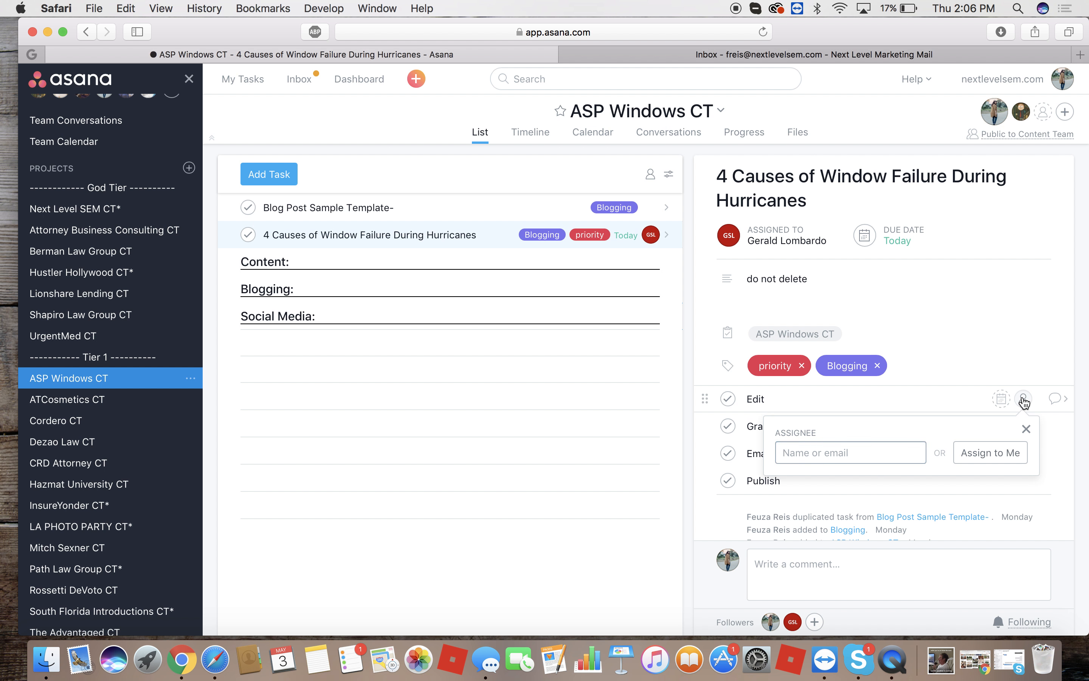
{"action": "type", "text": "tay"}
{"action": "left_click", "coordinate": [893, 481]}
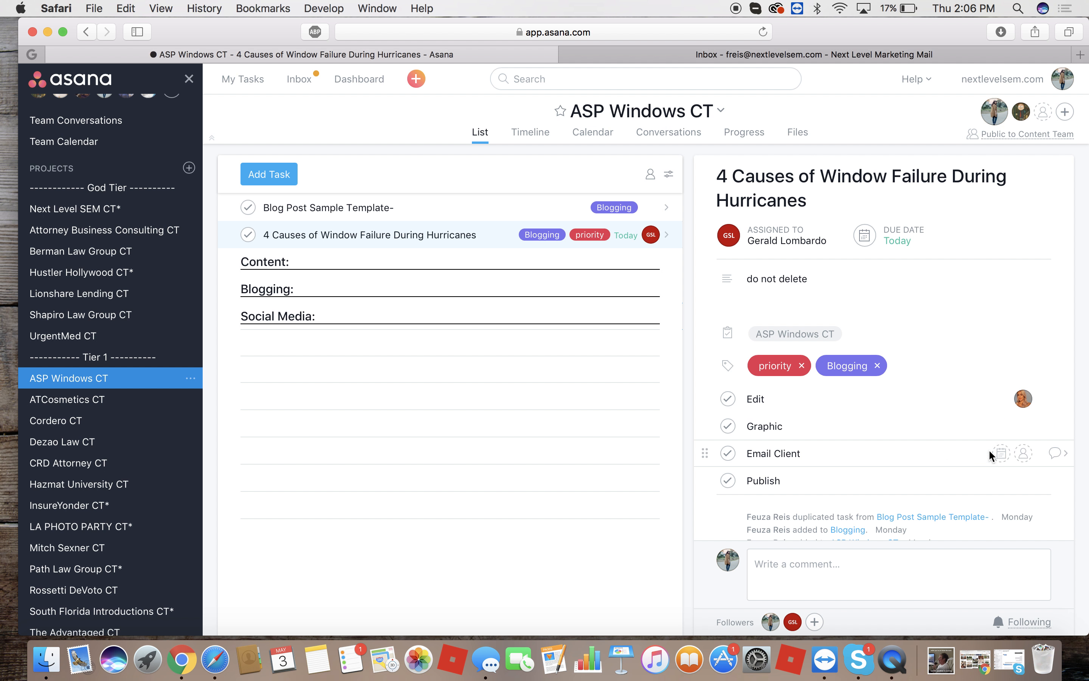
Assign the Graphic subtask to the team member responsible for graphics.
{"action": "left_click", "coordinate": [1022, 426]}
{"action": "type", "text": "capon"}
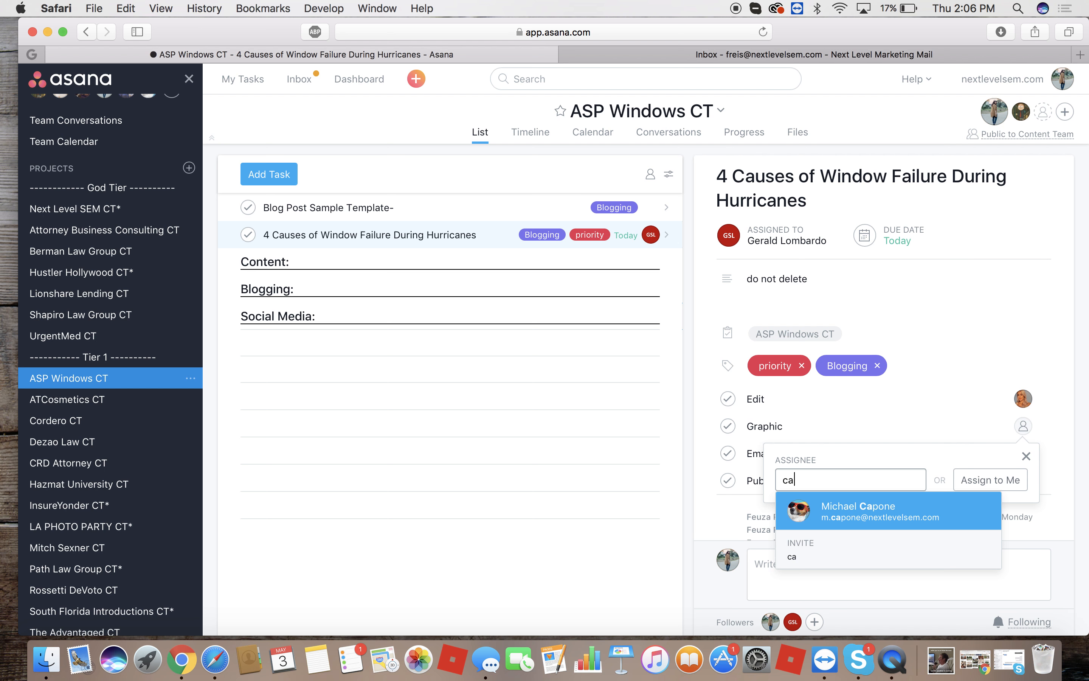
{"action": "left_click", "coordinate": [825, 522]}
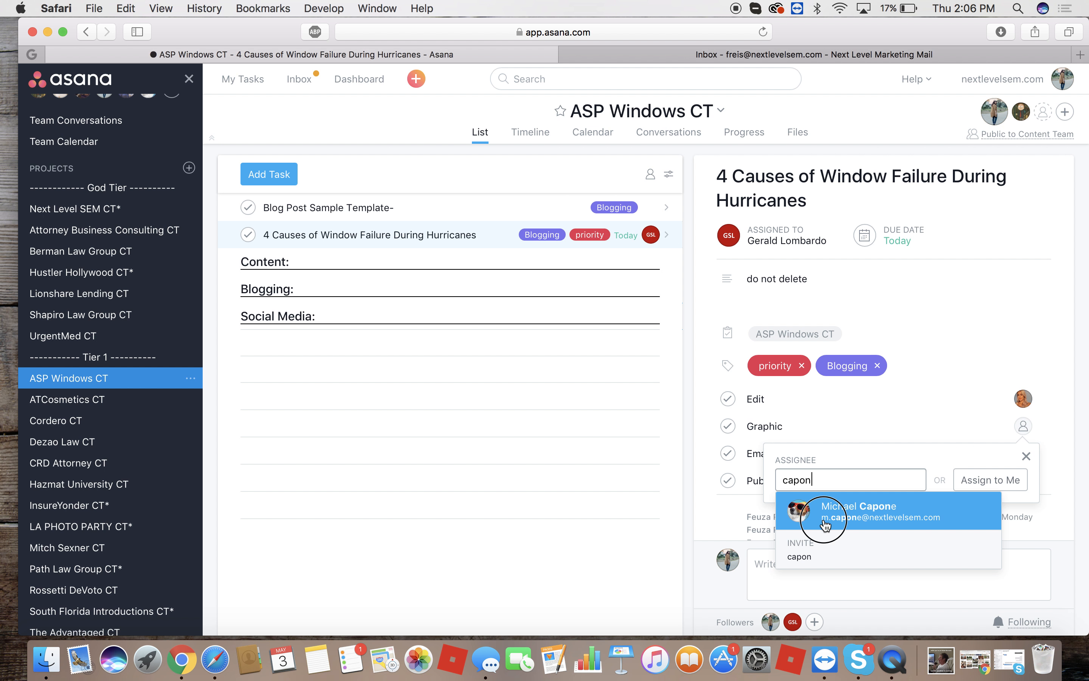
Assign the Email Client and Publish subtasks to the same person the main task is assigned to.
{"action": "left_click", "coordinate": [1021, 455]}
{"action": "type", "text": "ge"}
{"action": "left_click", "coordinate": [890, 537]}
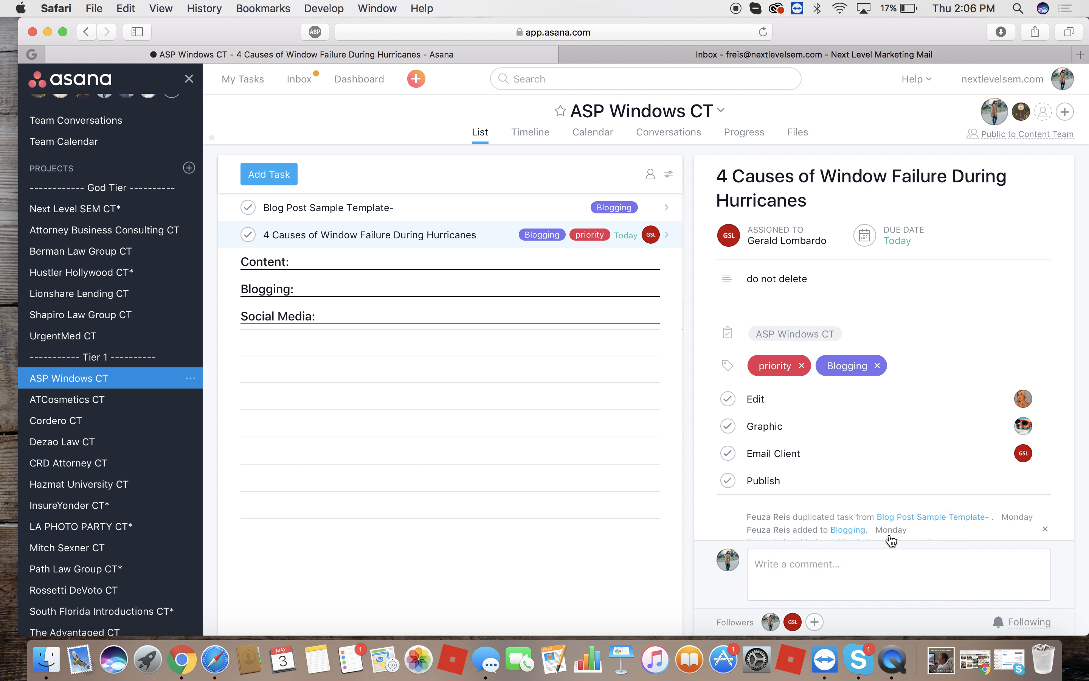
{"action": "left_click", "coordinate": [1023, 479]}
{"action": "type", "text": "ge"}
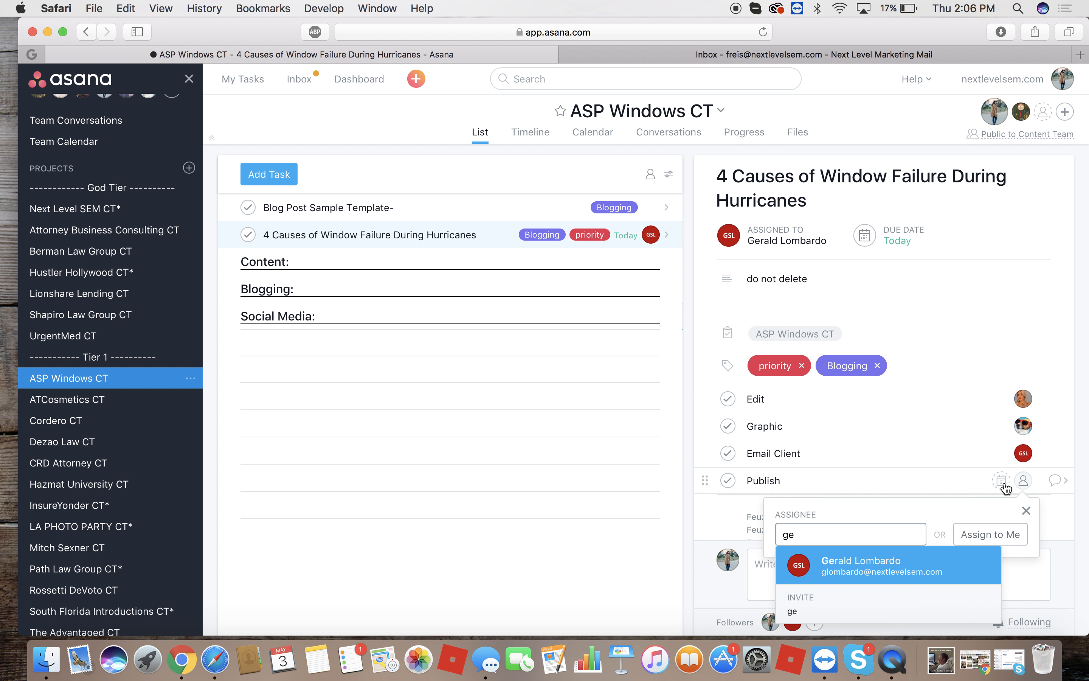
{"action": "key", "text": "Return"}
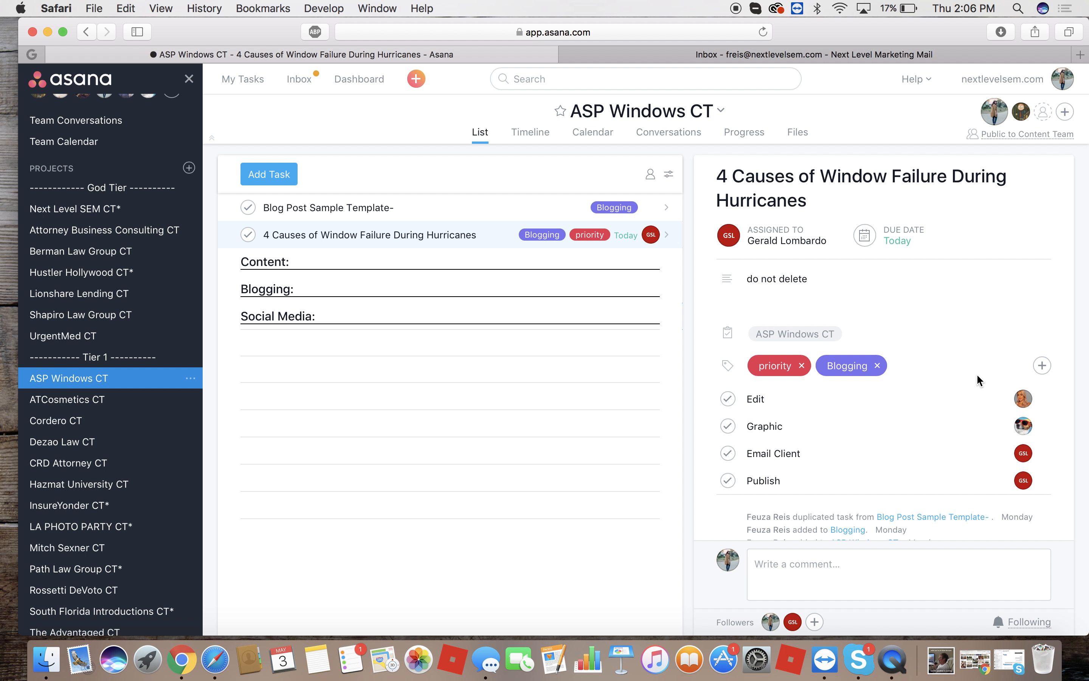
Draft the comment "test text for video" on the task, ending with a mention of the Edit subtask's assignee.
{"action": "scroll", "coordinate": [813, 369], "scroll_direction": "down", "scroll_amount": 5}
{"action": "scroll", "coordinate": [881, 371], "scroll_direction": "up", "scroll_amount": 6}
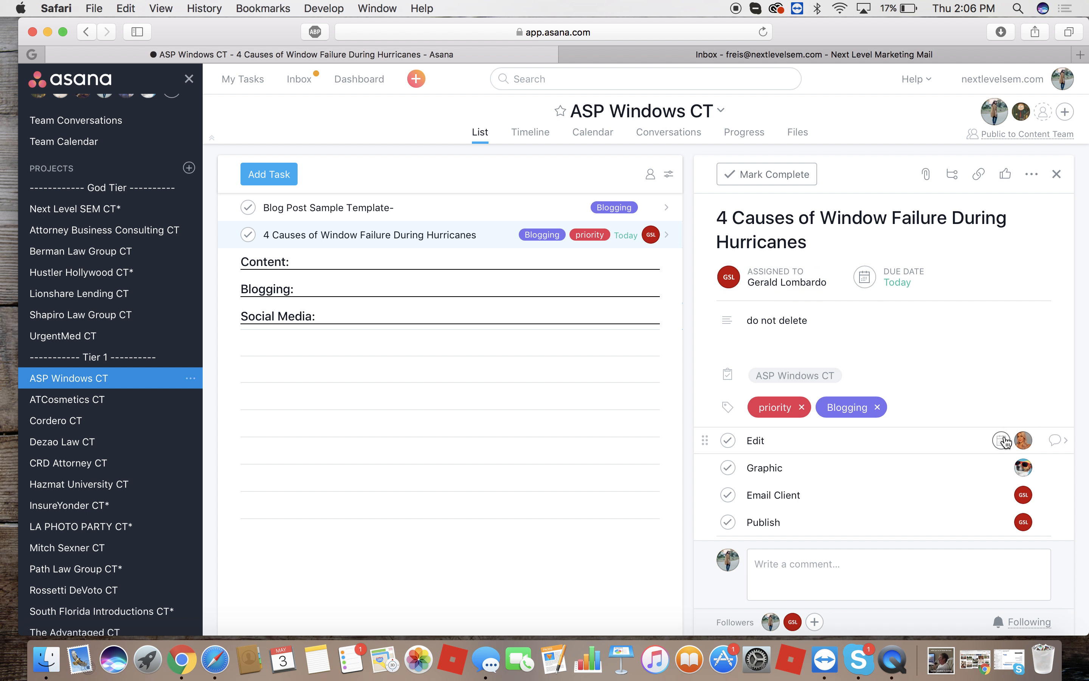
{"action": "left_click", "coordinate": [836, 556]}
{"action": "type", "text": "test"}
{"action": "key", "text": "BackSpace"}
{"action": "key", "text": "BackSpace"}
{"action": "key", "text": "BackSpace"}
{"action": "key", "text": "BackSpace"}
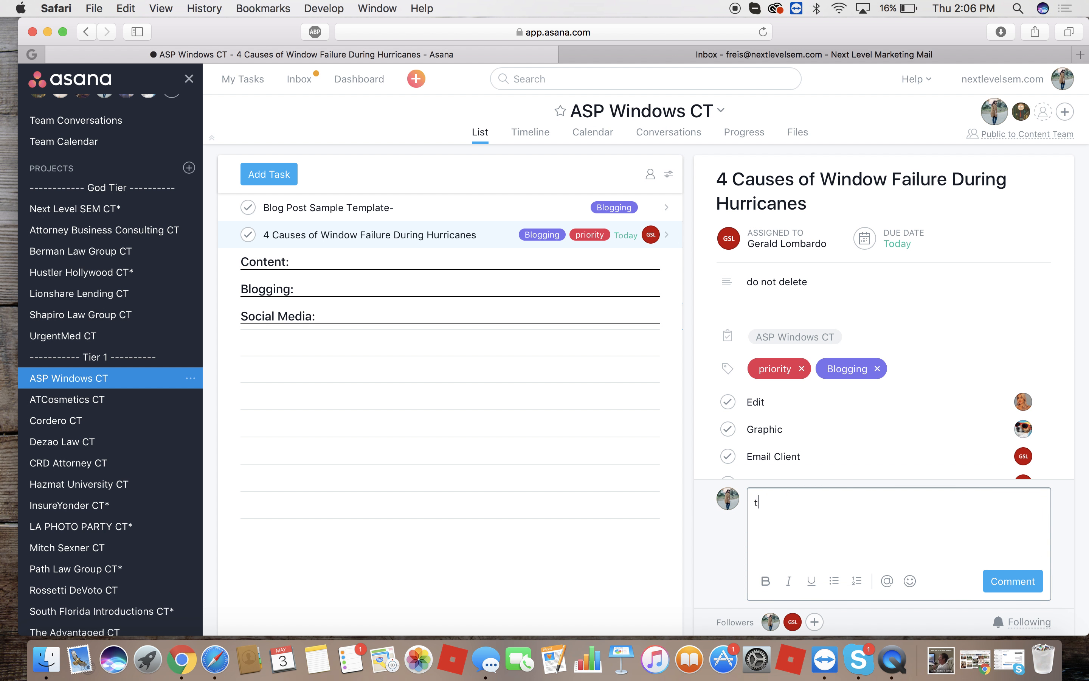
{"action": "type", "text": "test text for video @tay"}
{"action": "left_click", "coordinate": [894, 535]}
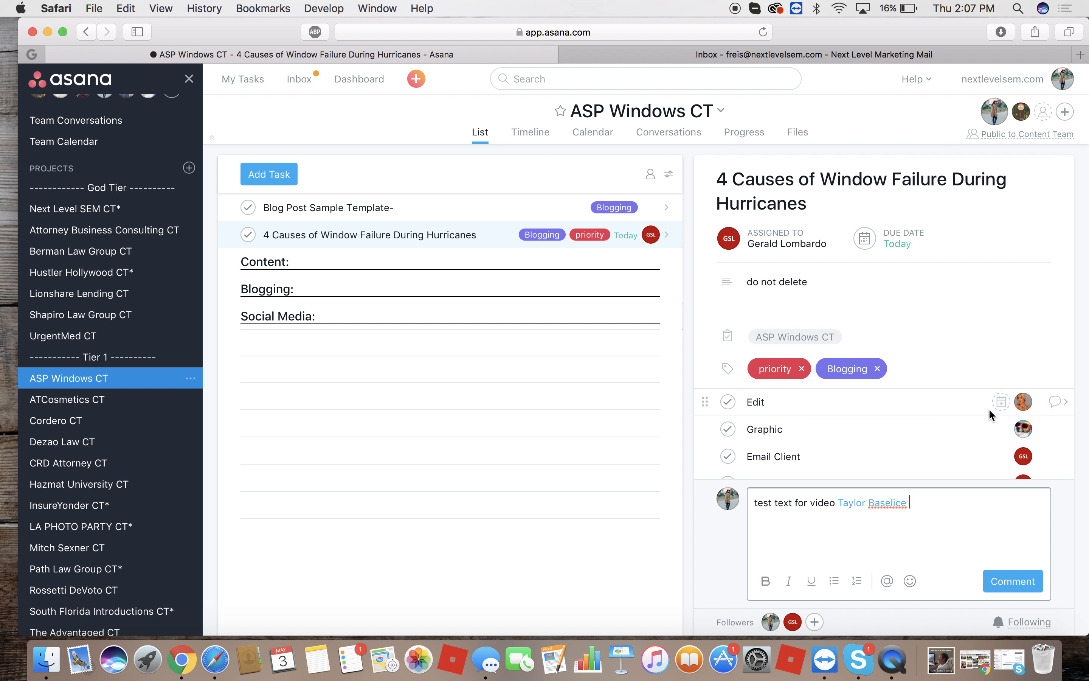
View the due date calendar of the Edit subtask and return to the comment draft.
{"action": "left_click", "coordinate": [1006, 396]}
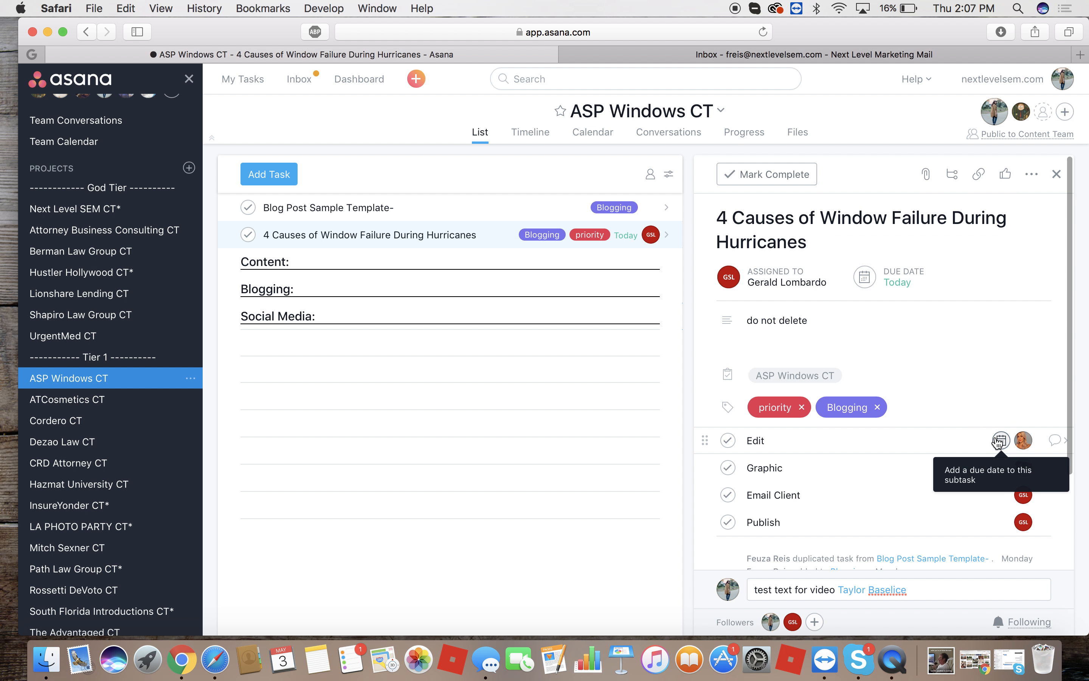
{"action": "left_click", "coordinate": [998, 439]}
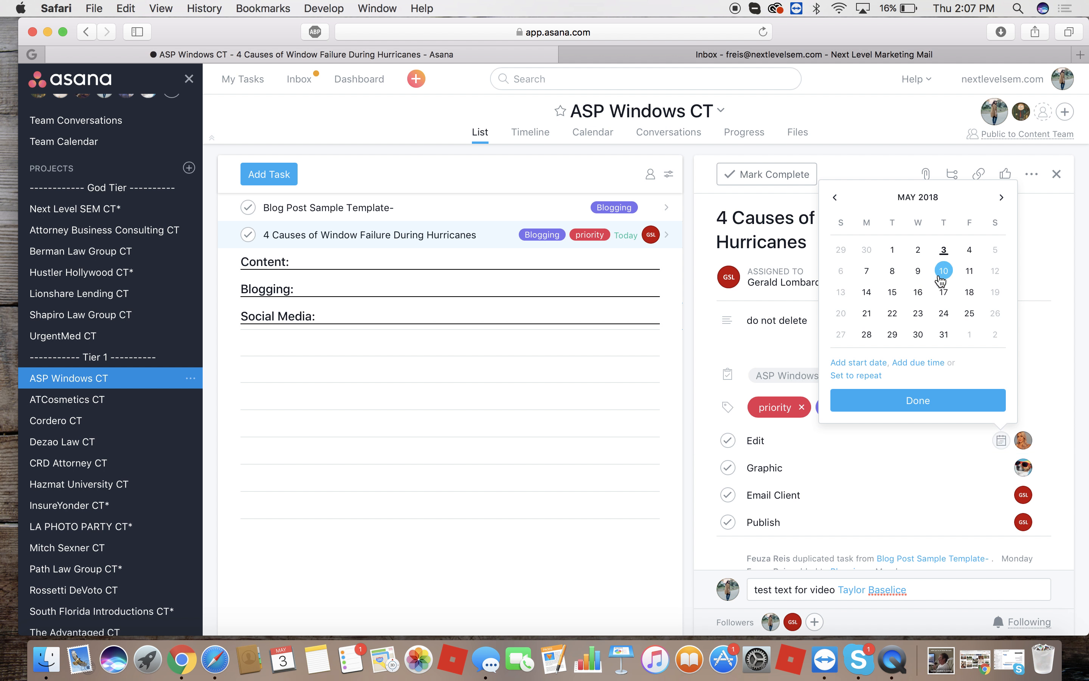
{"action": "left_click", "coordinate": [913, 595]}
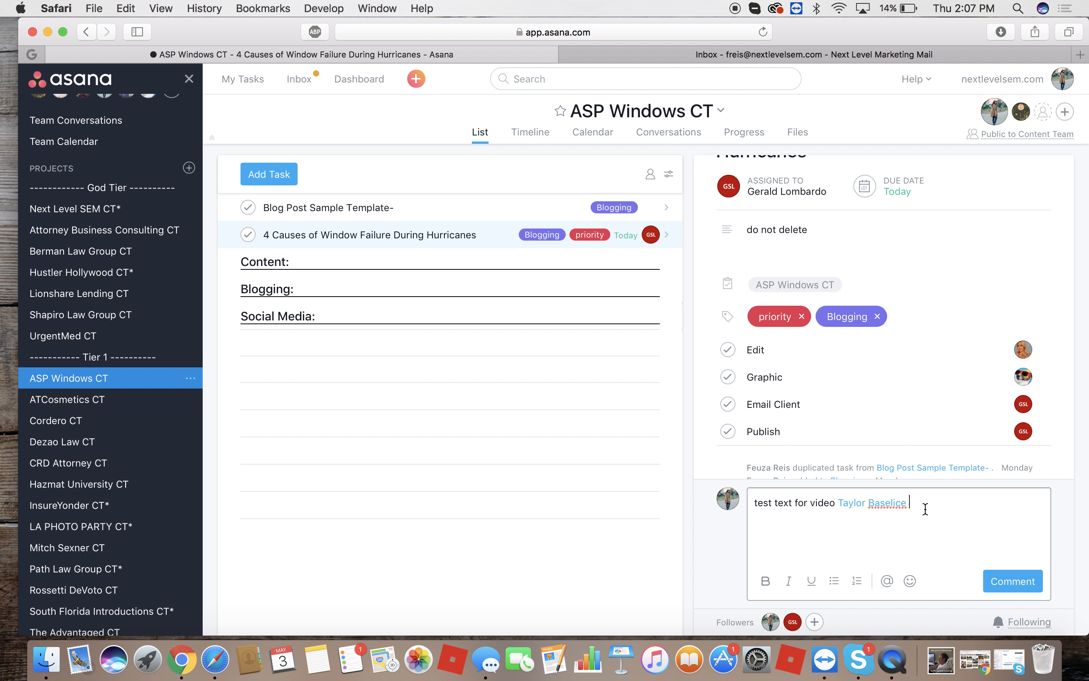
Clear the drafted comment and copy the URL of the 4 Causes of Window Failure During Hurricanes task.
{"action": "left_click_drag", "start_coordinate": [909, 502], "coordinate": [669, 501]}
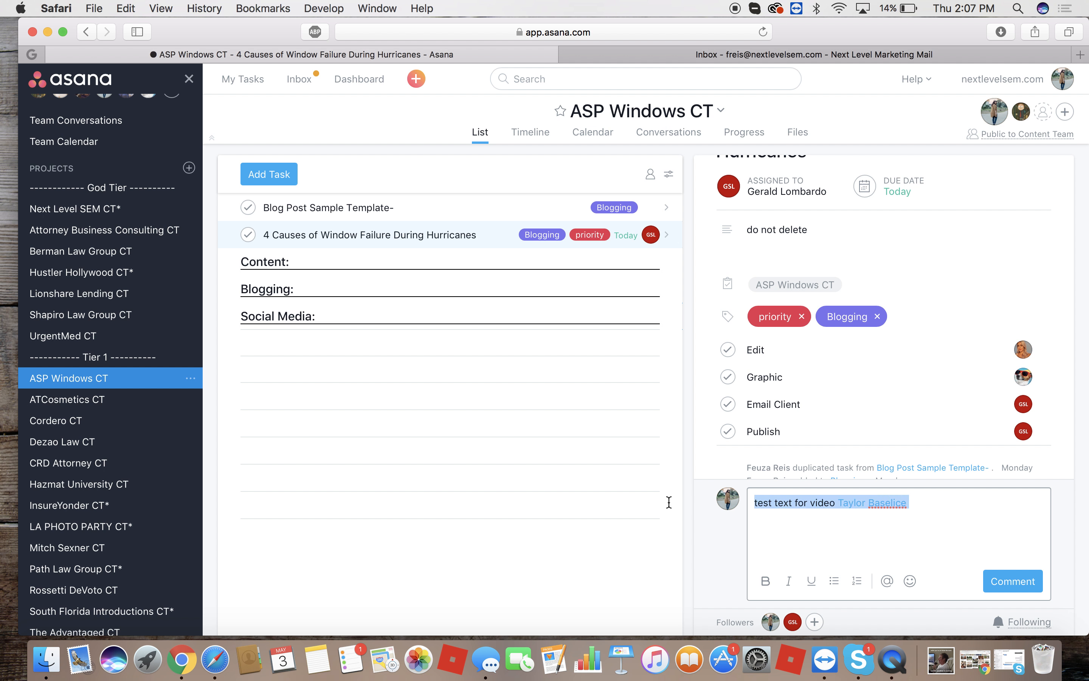
{"action": "key", "text": "BackSpace"}
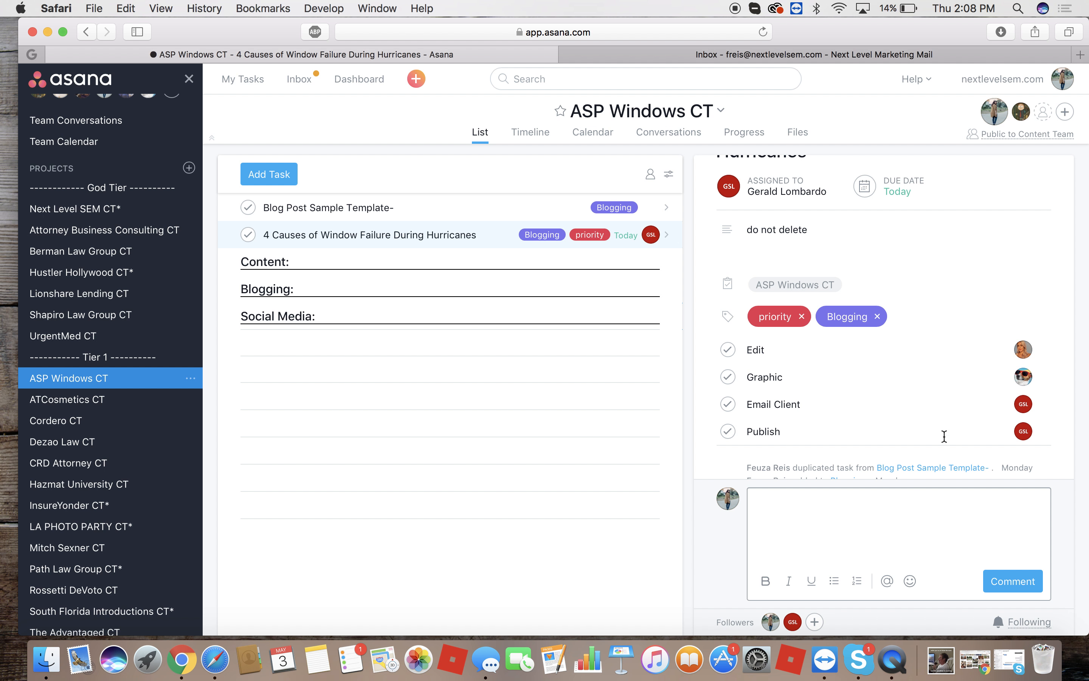
{"action": "scroll", "coordinate": [970, 317], "scroll_direction": "up", "scroll_amount": 3}
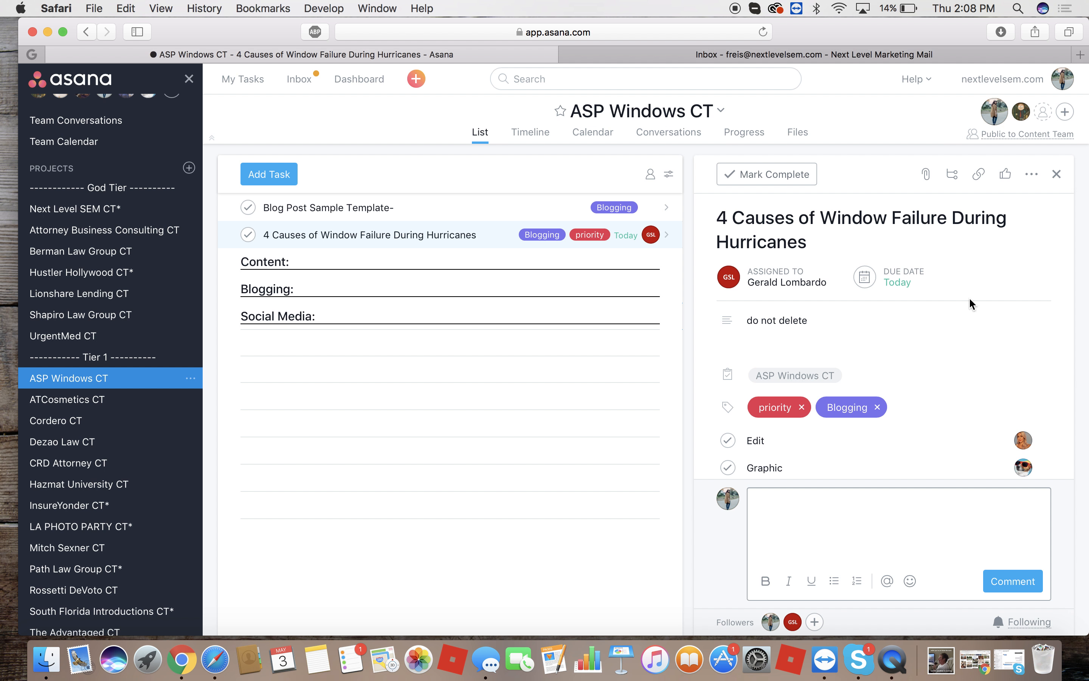
{"action": "left_click", "coordinate": [978, 175]}
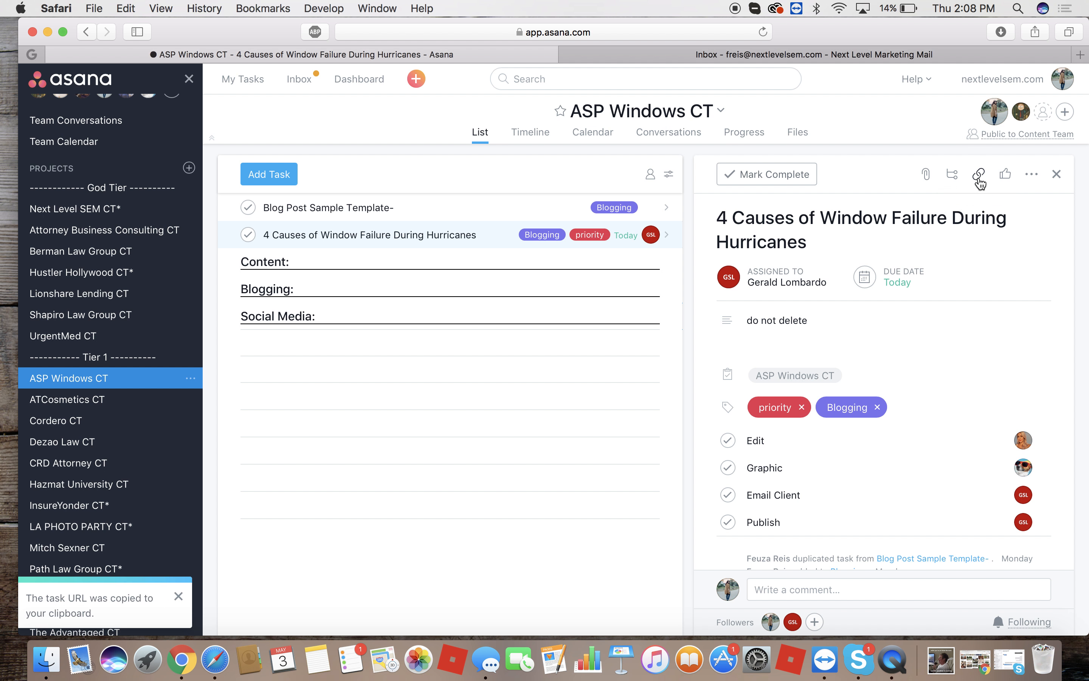
{"action": "left_click", "coordinate": [1030, 176]}
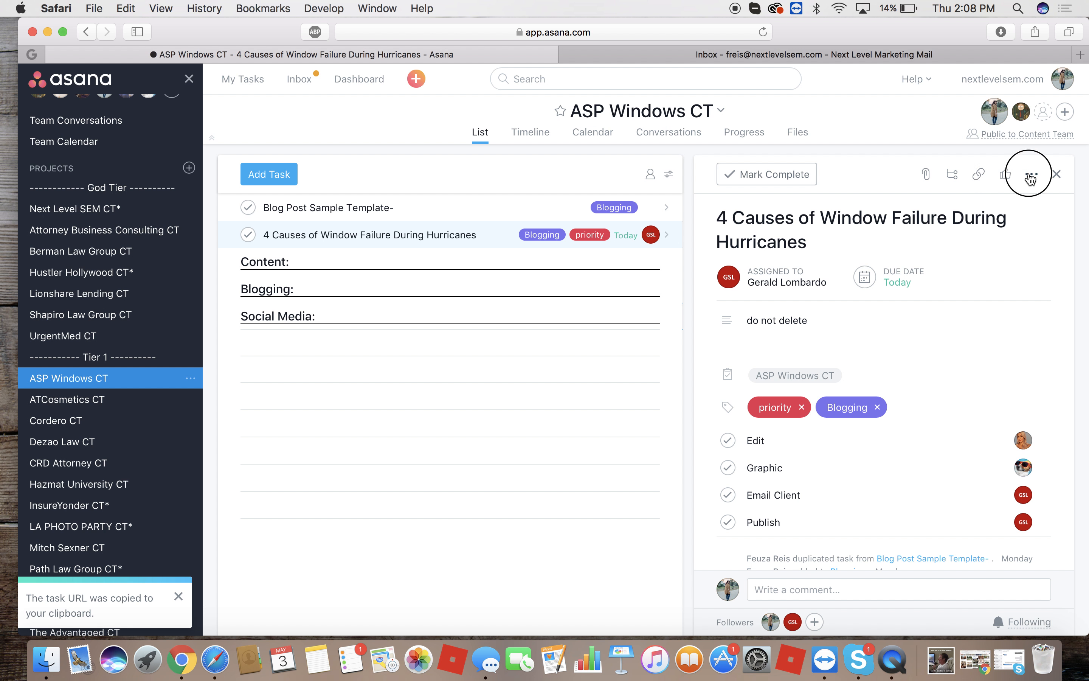
{"action": "left_click", "coordinate": [979, 176]}
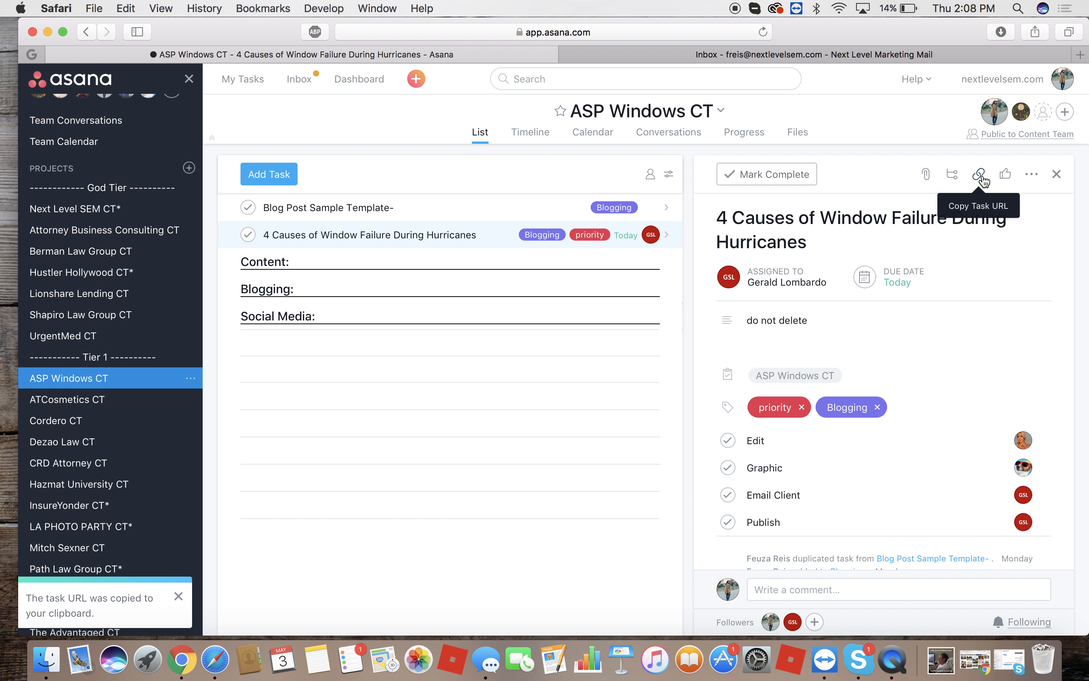
View the available sources for attaching a file to the task and return to the comment field.
{"action": "left_click", "coordinate": [927, 175]}
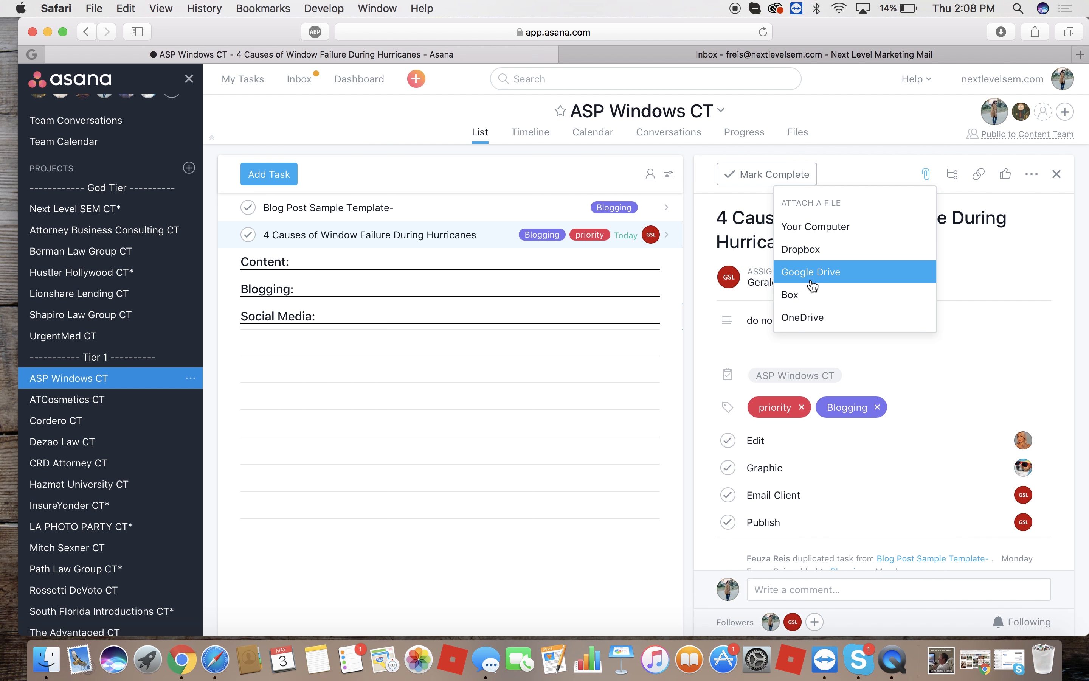
{"action": "left_click", "coordinate": [784, 586]}
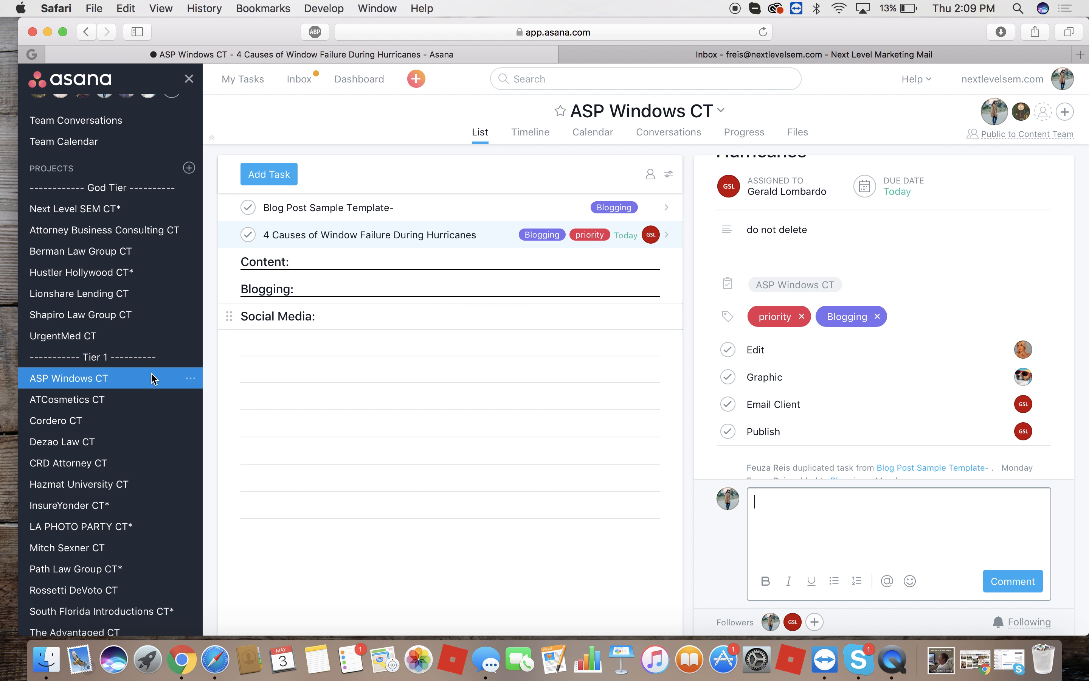
Open the task list of the Content Team member responsible for graphics and sort it by due date.
{"action": "scroll", "coordinate": [151, 284], "scroll_direction": "up", "scroll_amount": 3}
{"action": "scroll", "coordinate": [151, 284], "scroll_direction": "up", "scroll_amount": 1}
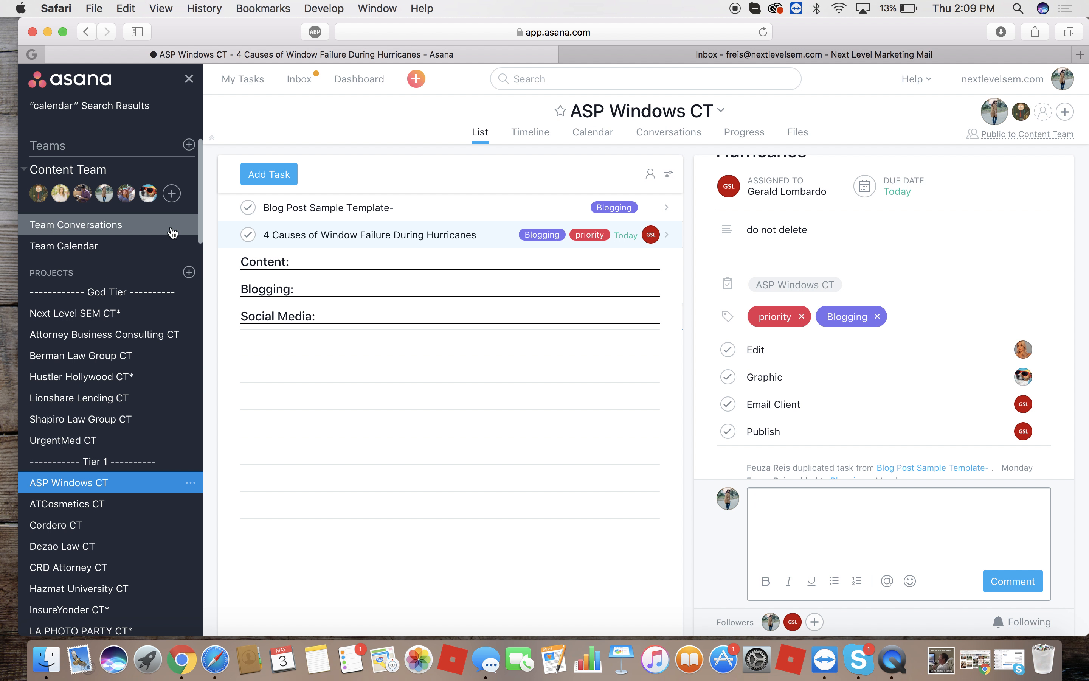
{"action": "left_click", "coordinate": [147, 195]}
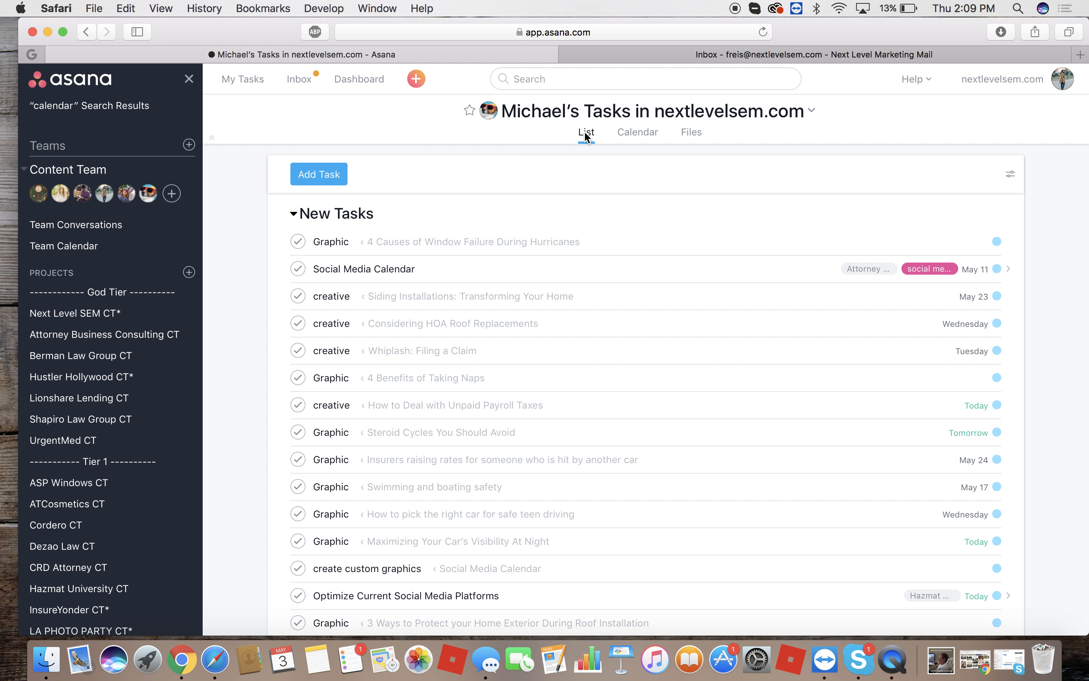
{"action": "left_click", "coordinate": [1010, 174]}
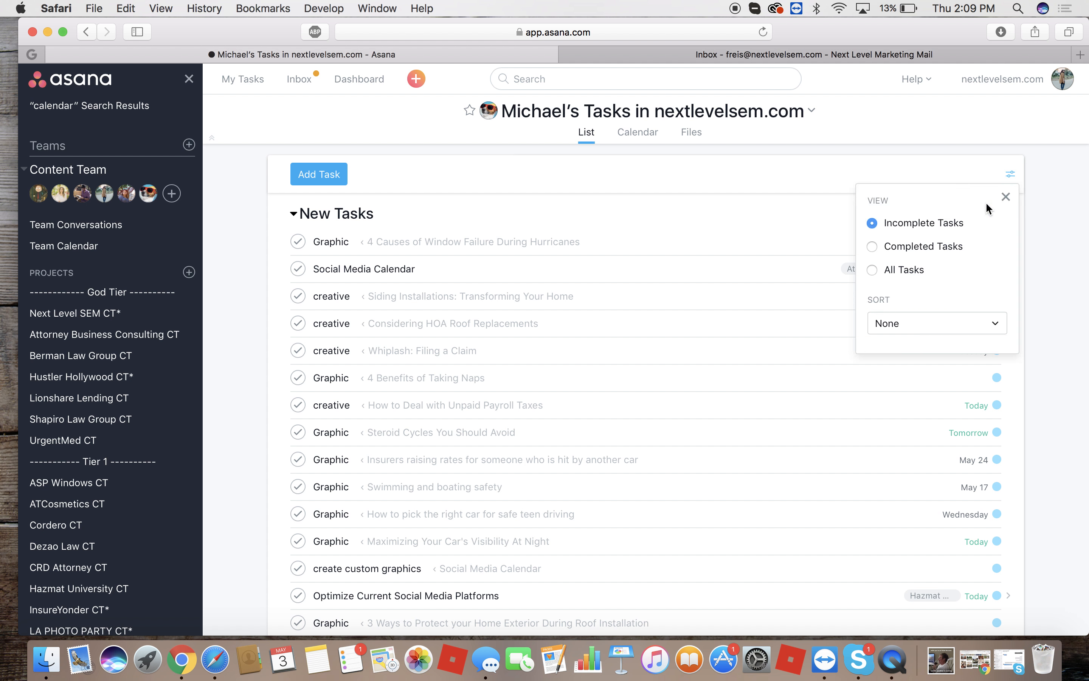
{"action": "left_click", "coordinate": [920, 327]}
{"action": "left_click", "coordinate": [930, 393]}
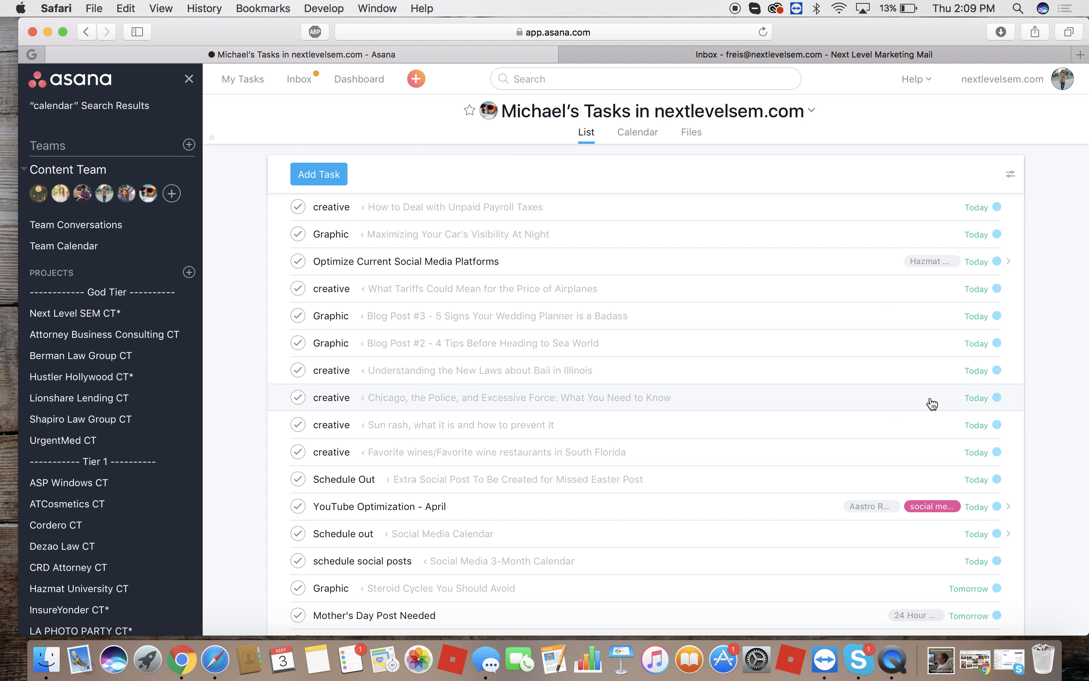
Browse the tasks due today and set the due date of the Aastro Roofing CT YouTube Optimization - April task to May 23.
{"action": "left_click", "coordinate": [823, 216]}
{"action": "left_click", "coordinate": [580, 240]}
{"action": "scroll", "coordinate": [474, 454], "scroll_direction": "down", "scroll_amount": 5}
{"action": "scroll", "coordinate": [522, 438], "scroll_direction": "up", "scroll_amount": 2}
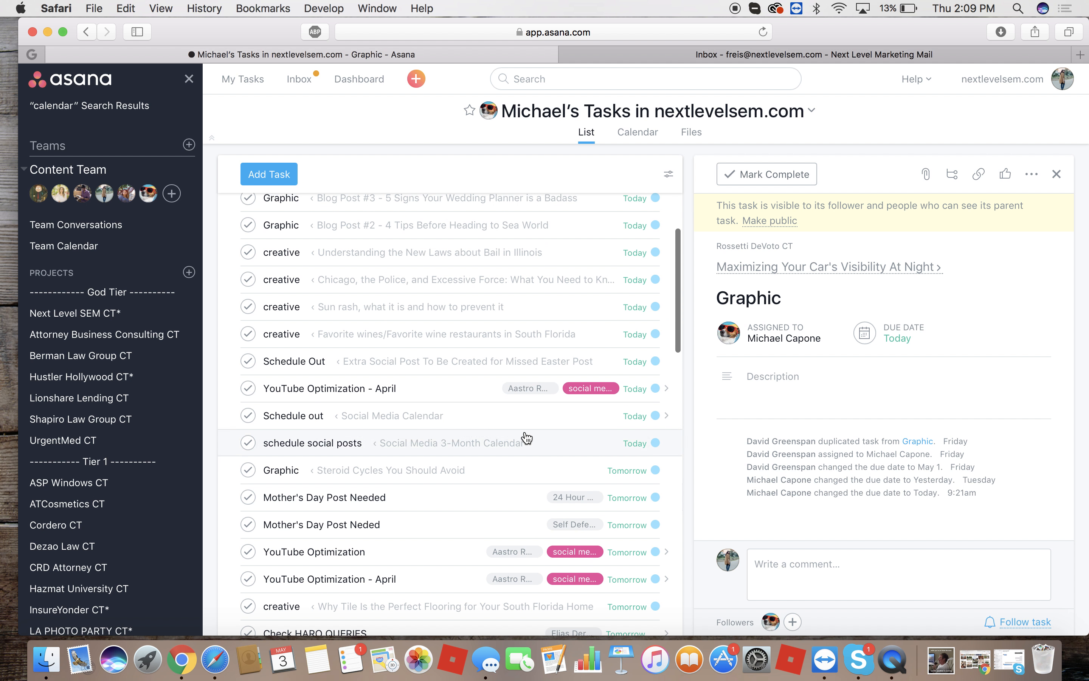
{"action": "left_click", "coordinate": [506, 388]}
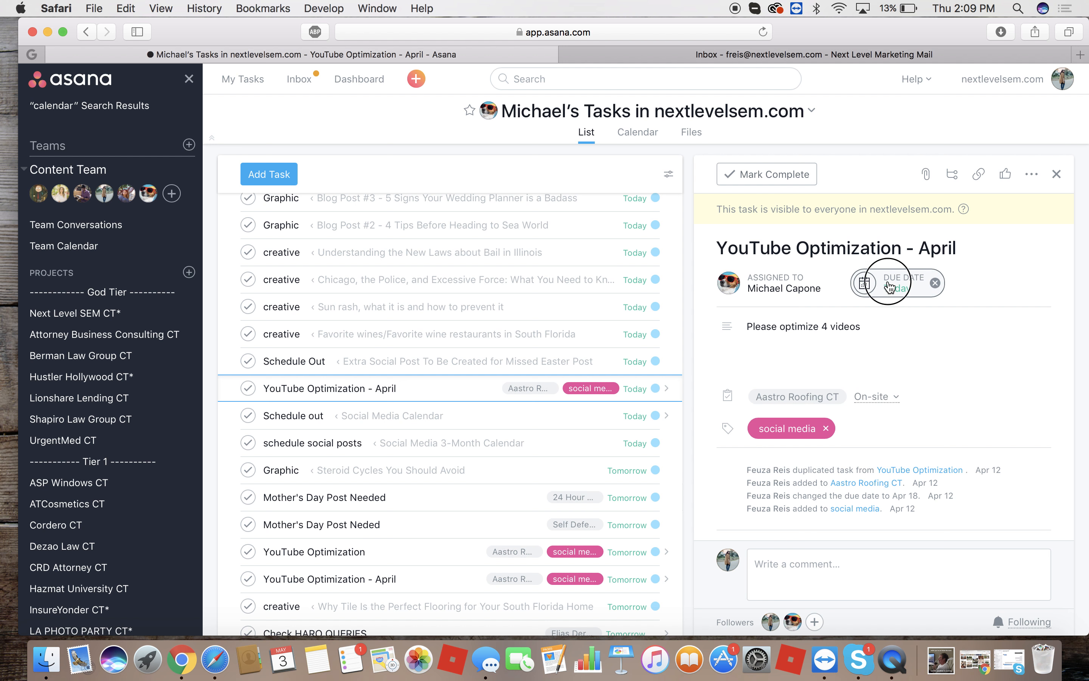
{"action": "left_click", "coordinate": [888, 282]}
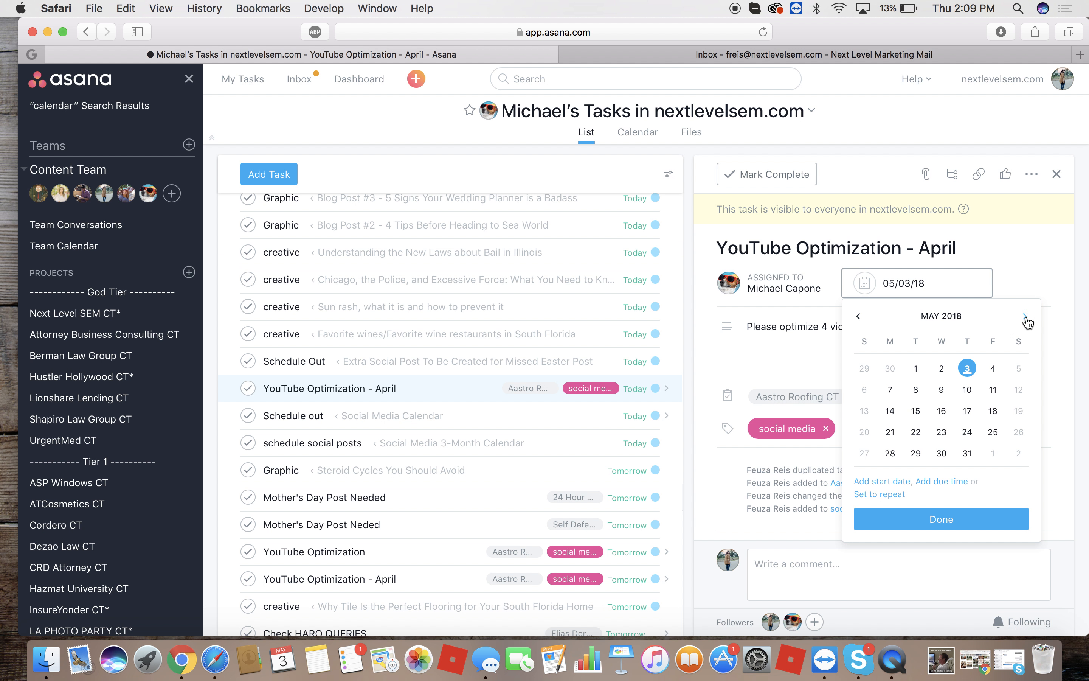
{"action": "left_click", "coordinate": [941, 431]}
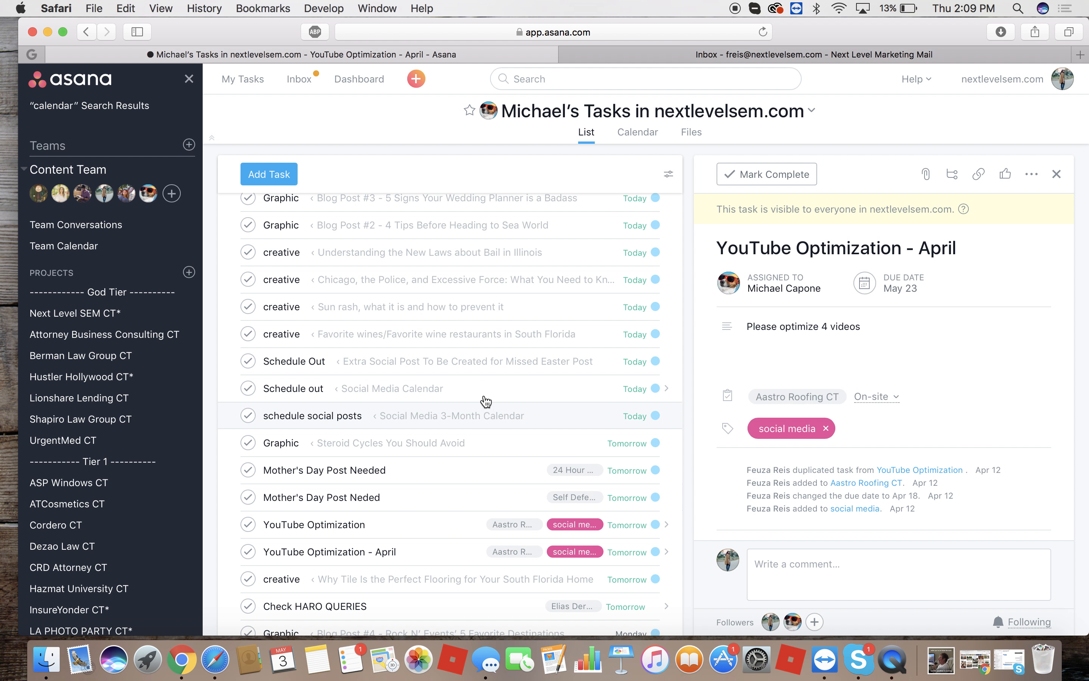
Reassign the creative subtask of "Sun rash, what it is and how to prevent it" to the editor mentioned in the earlier comment draft.
{"action": "left_click", "coordinate": [480, 290]}
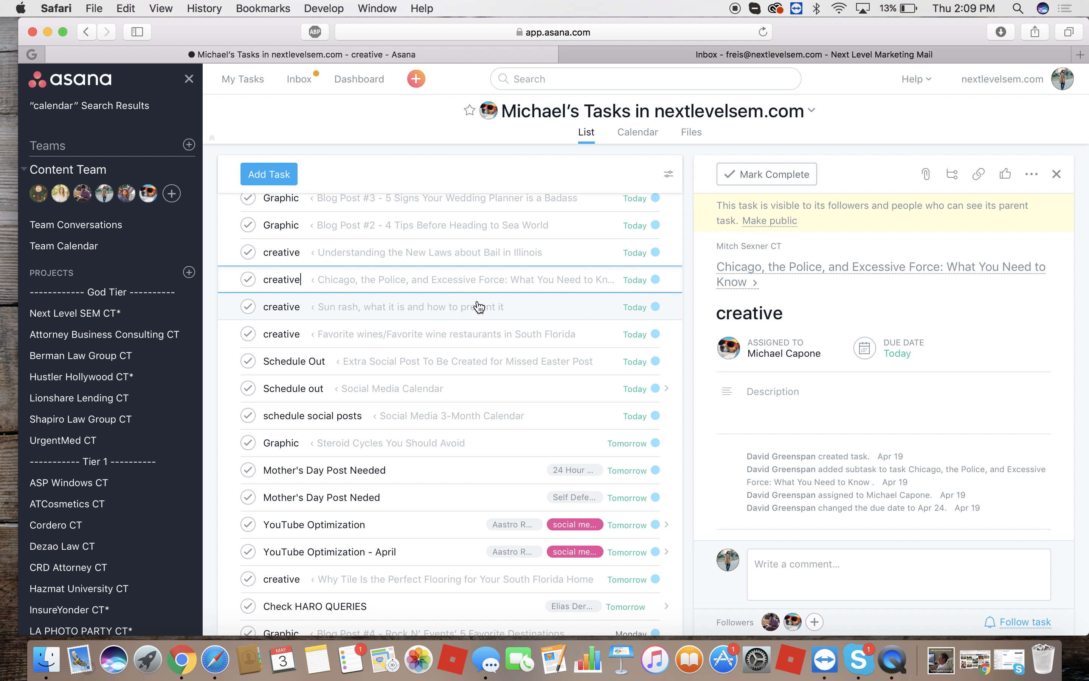
{"action": "left_click", "coordinate": [494, 307]}
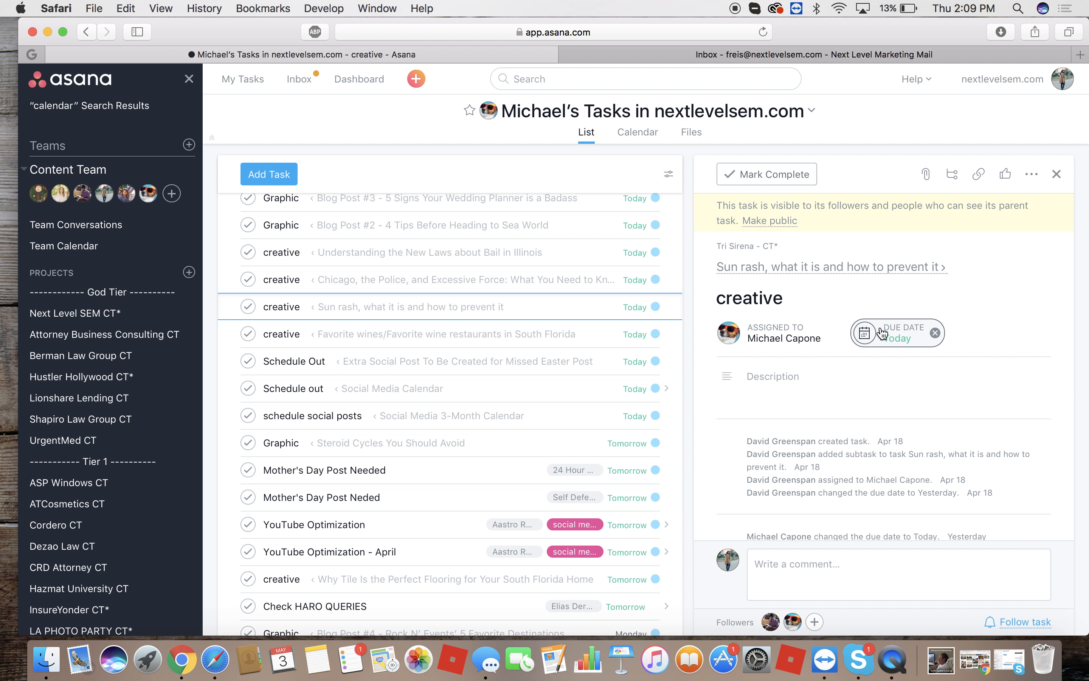
{"action": "left_click", "coordinate": [889, 337]}
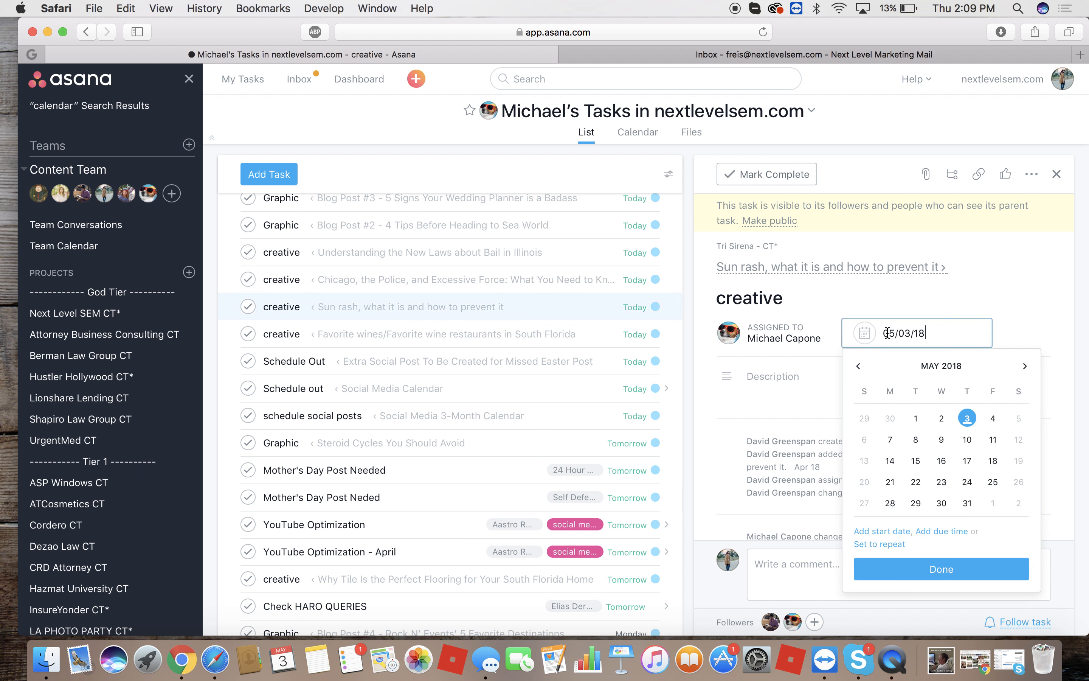
{"action": "left_click", "coordinate": [796, 336]}
{"action": "type", "text": "tay"}
{"action": "key", "text": "Return"}
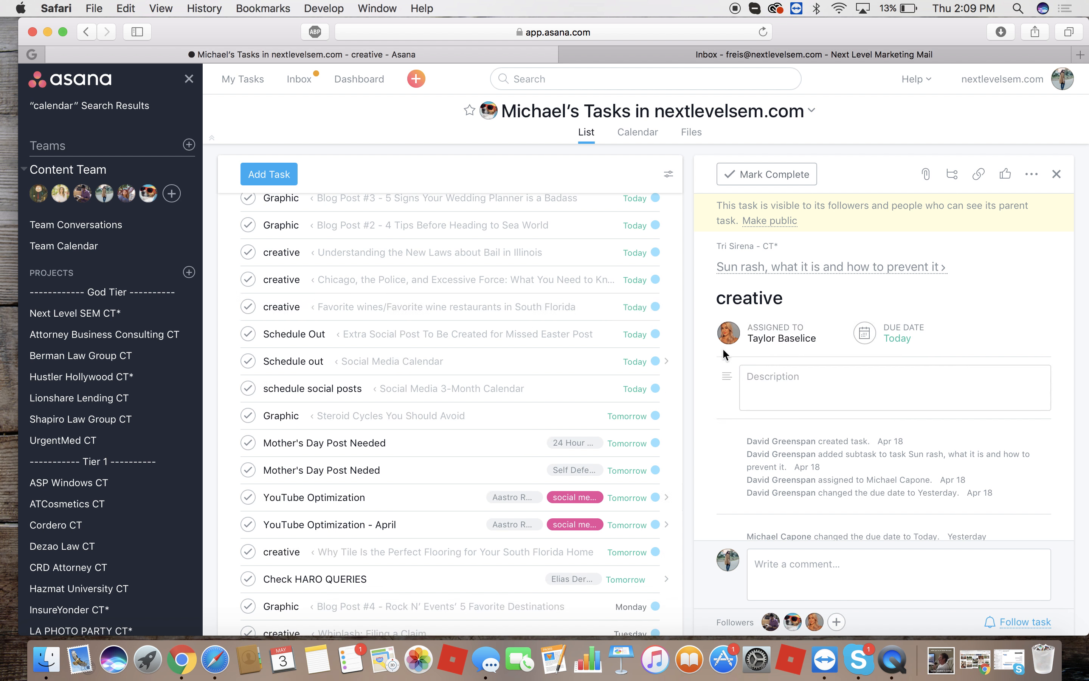
Reassign the Graphic subtask of "Blog Post #3 - 5 Signs Your Wedding Planner is a Badass" to the same editor.
{"action": "left_click", "coordinate": [475, 257]}
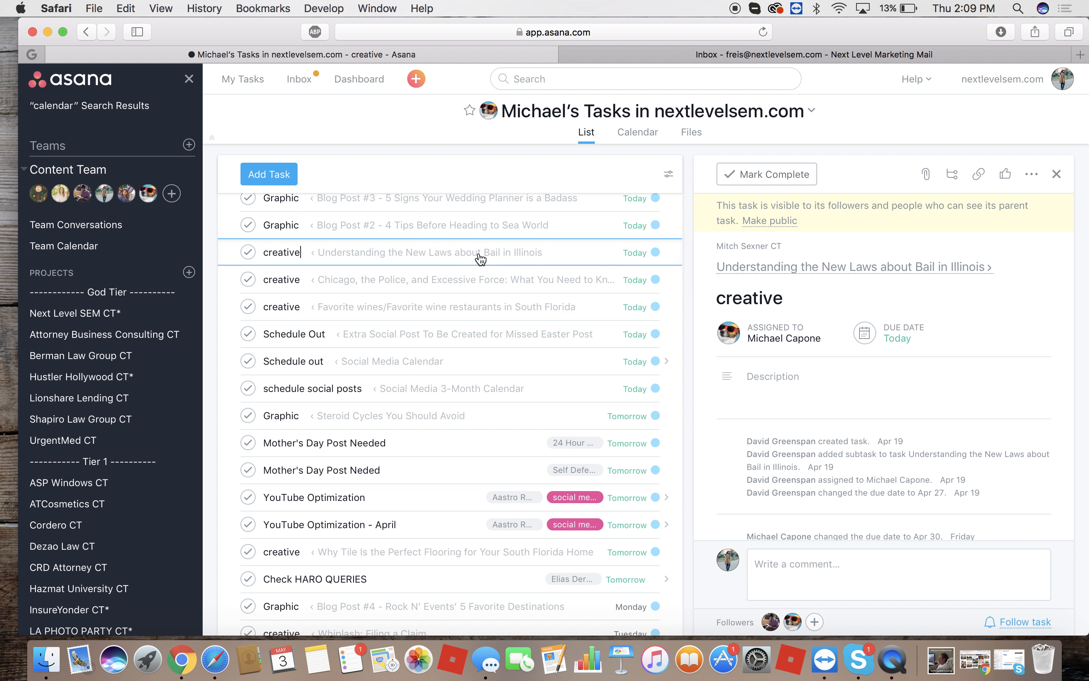
{"action": "scroll", "coordinate": [413, 363], "scroll_direction": "up", "scroll_amount": 1}
{"action": "left_click", "coordinate": [425, 268]}
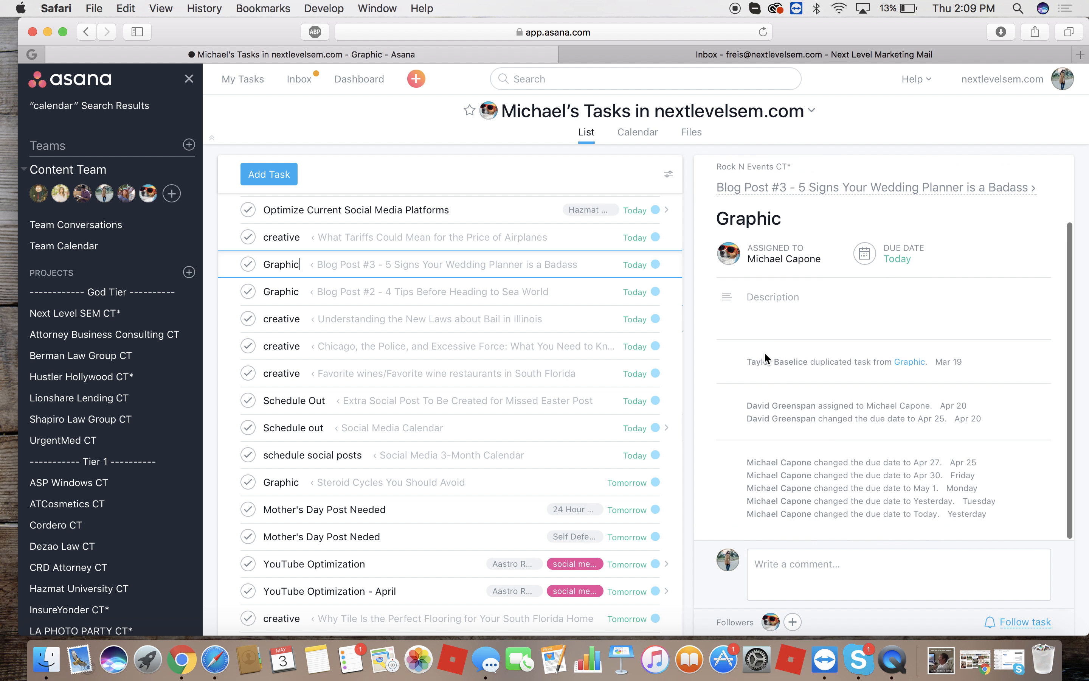
{"action": "left_click", "coordinate": [769, 336]}
{"action": "type", "text": "tay"}
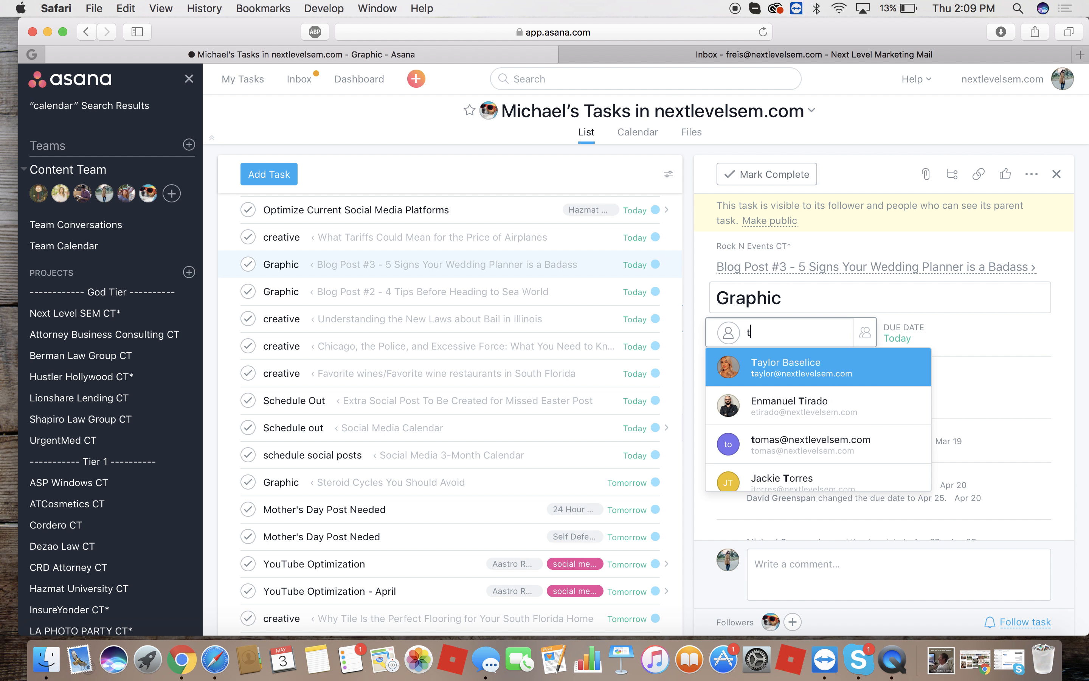
{"action": "left_click", "coordinate": [761, 365]}
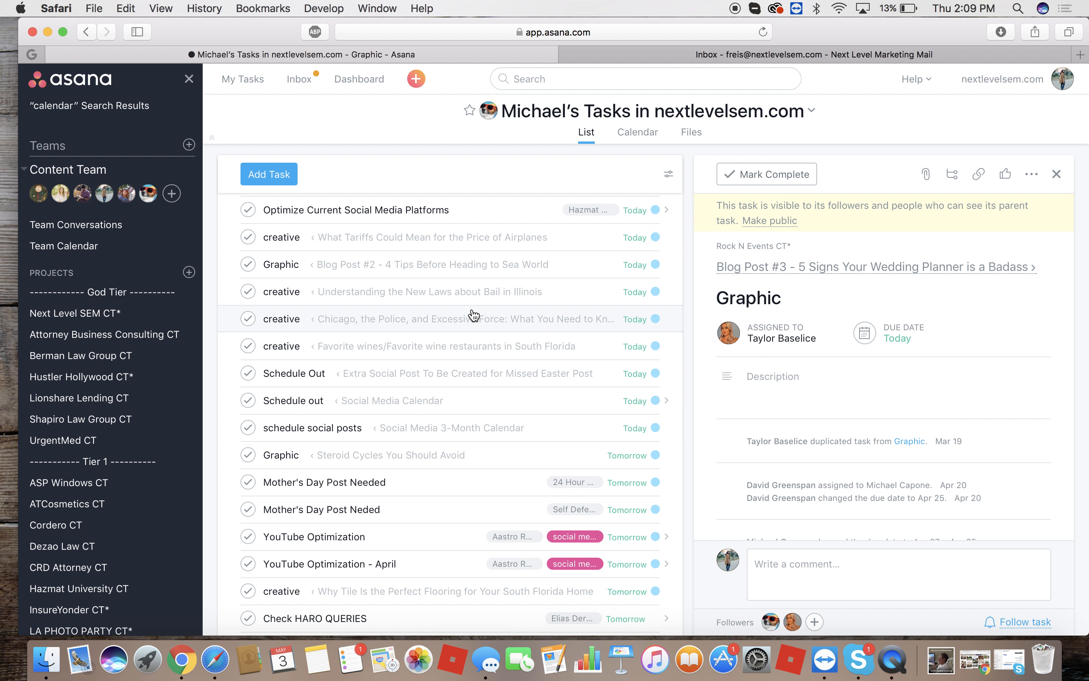
Open the parent task "Blog Post #2 - 4 Tips Before Heading to Sea World" and reassign its Graphic subtask to the main task's assignee.
{"action": "left_click", "coordinate": [462, 271]}
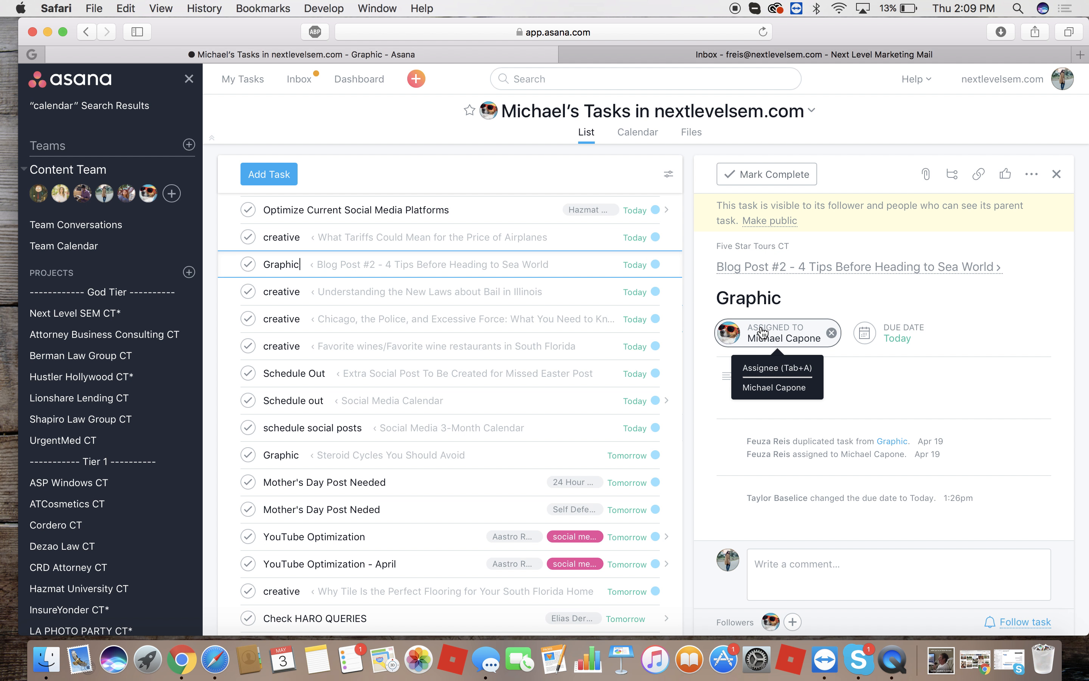
{"action": "left_click", "coordinate": [790, 270]}
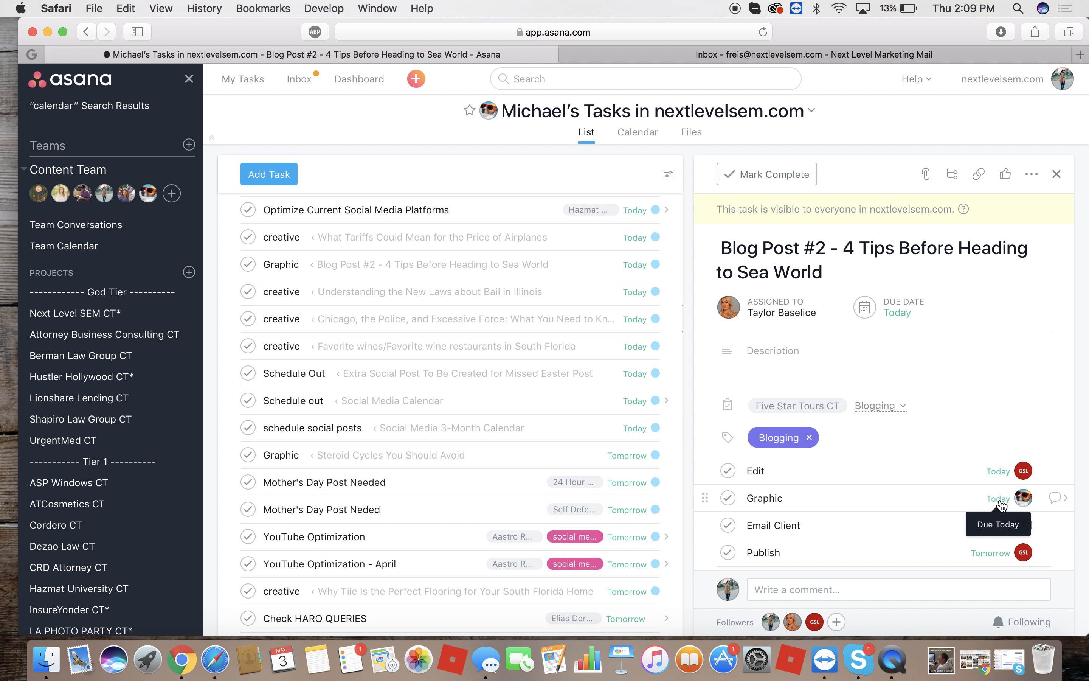
{"action": "left_click", "coordinate": [1021, 500]}
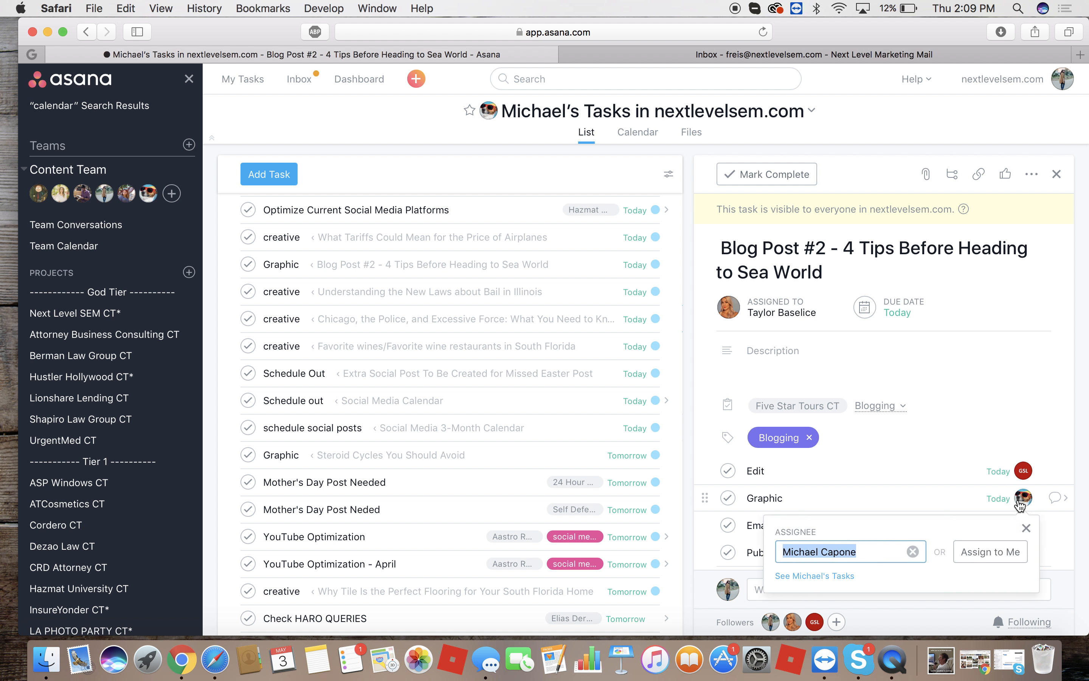
{"action": "type", "text": "tay"}
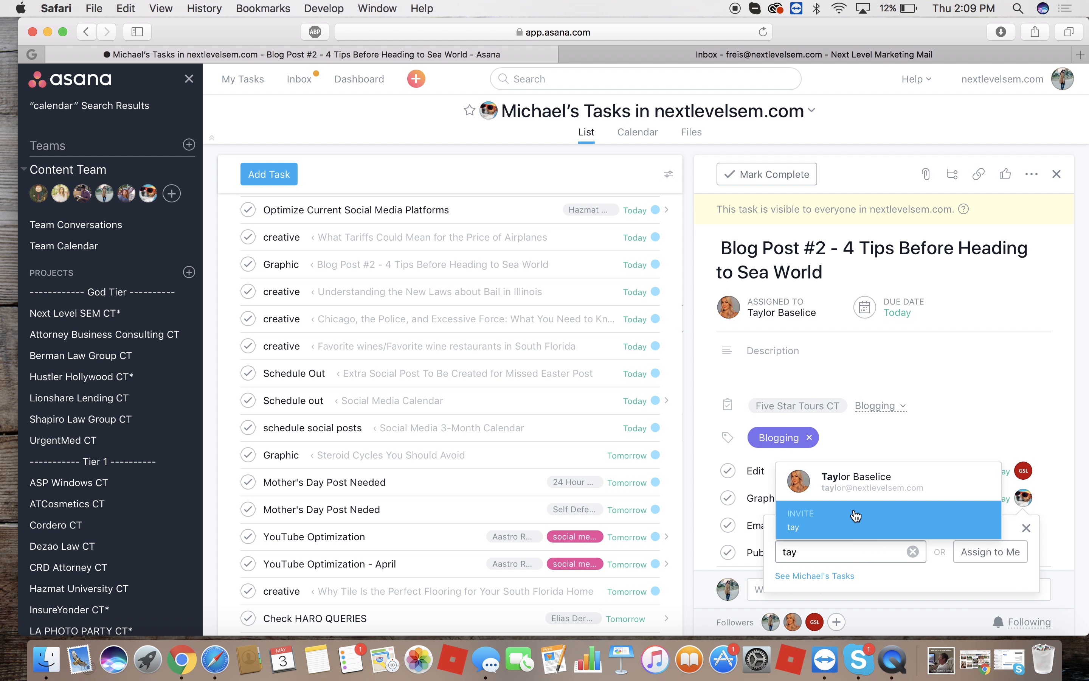
{"action": "left_click", "coordinate": [853, 491]}
{"action": "scroll", "coordinate": [972, 393], "scroll_direction": "down", "scroll_amount": 5}
{"action": "scroll", "coordinate": [972, 392], "scroll_direction": "up", "scroll_amount": 5}
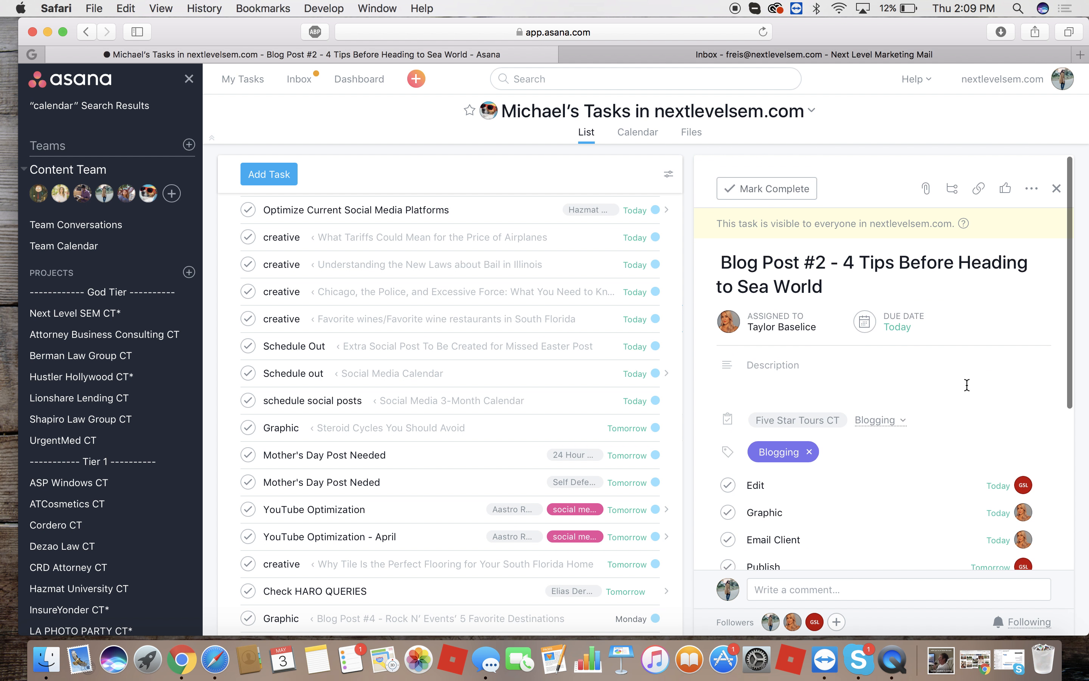
Review the sort options of the team member's task list, leaving the Due Date sorting in place.
{"action": "scroll", "coordinate": [480, 229], "scroll_direction": "up", "scroll_amount": 2}
{"action": "scroll", "coordinate": [488, 293], "scroll_direction": "down", "scroll_amount": 1}
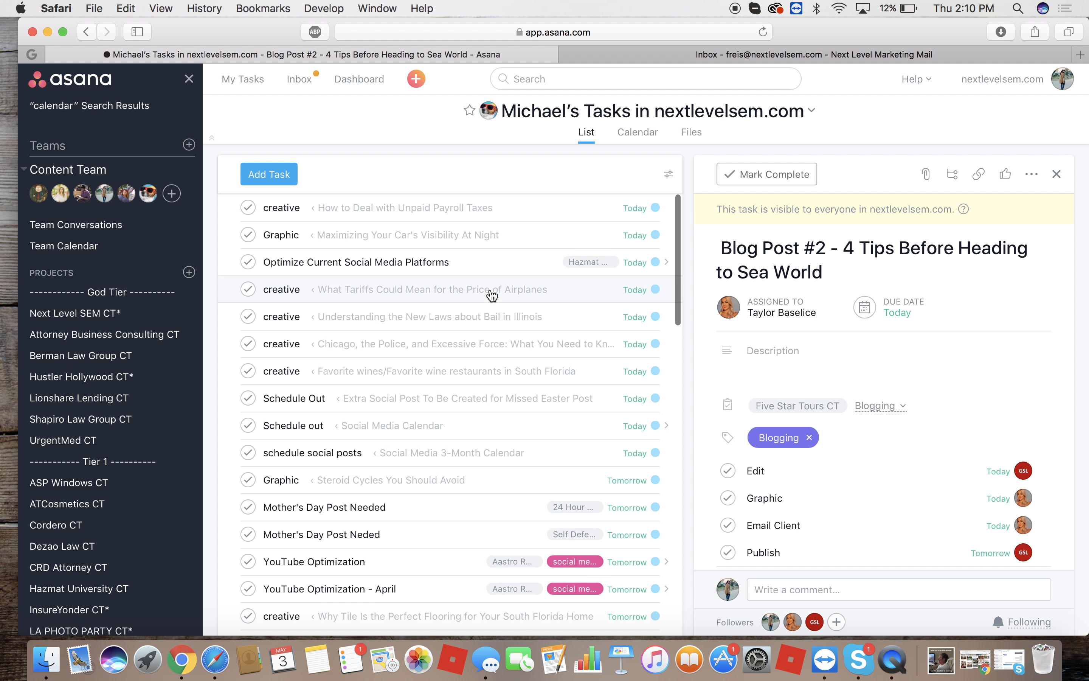
{"action": "left_click", "coordinate": [669, 174]}
{"action": "left_click", "coordinate": [576, 323]}
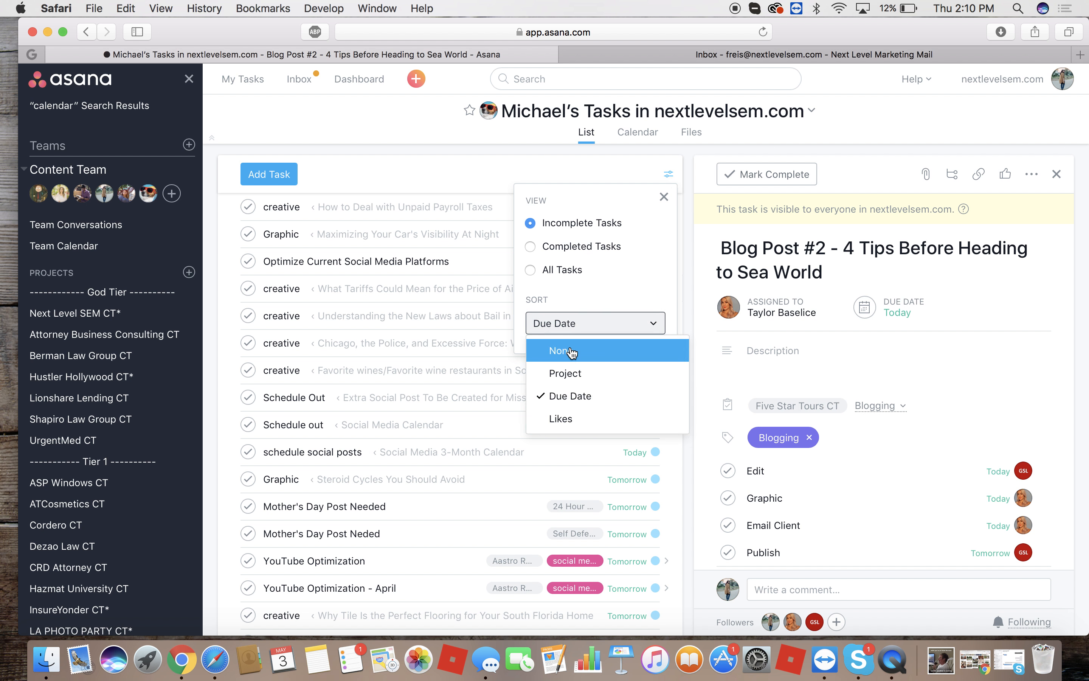
{"action": "left_click", "coordinate": [504, 189]}
Switch the team member's tasks to the calendar view and look through the April and May weeks, closing any blank task opened.
{"action": "left_click", "coordinate": [644, 135]}
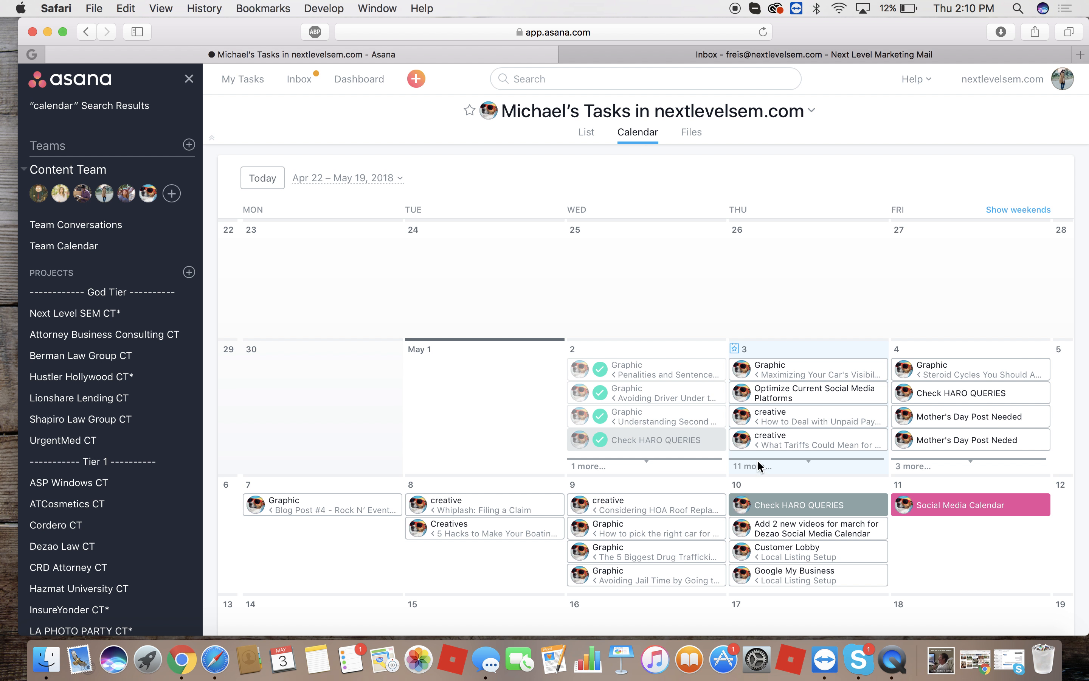
{"action": "left_click", "coordinate": [750, 472]}
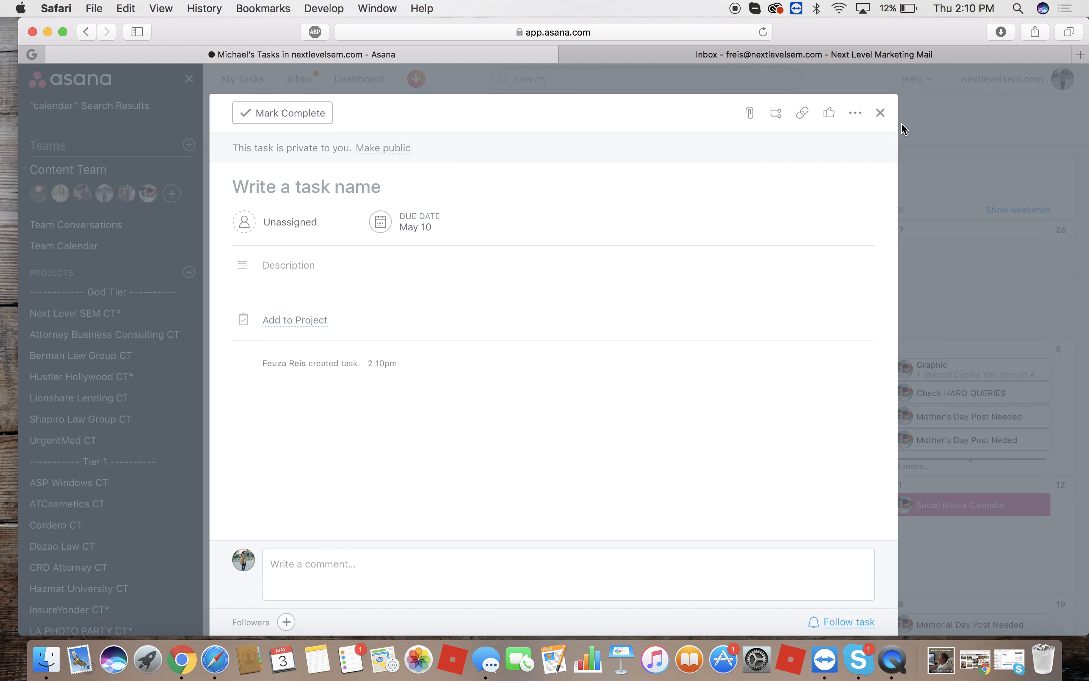
{"action": "left_click", "coordinate": [880, 113]}
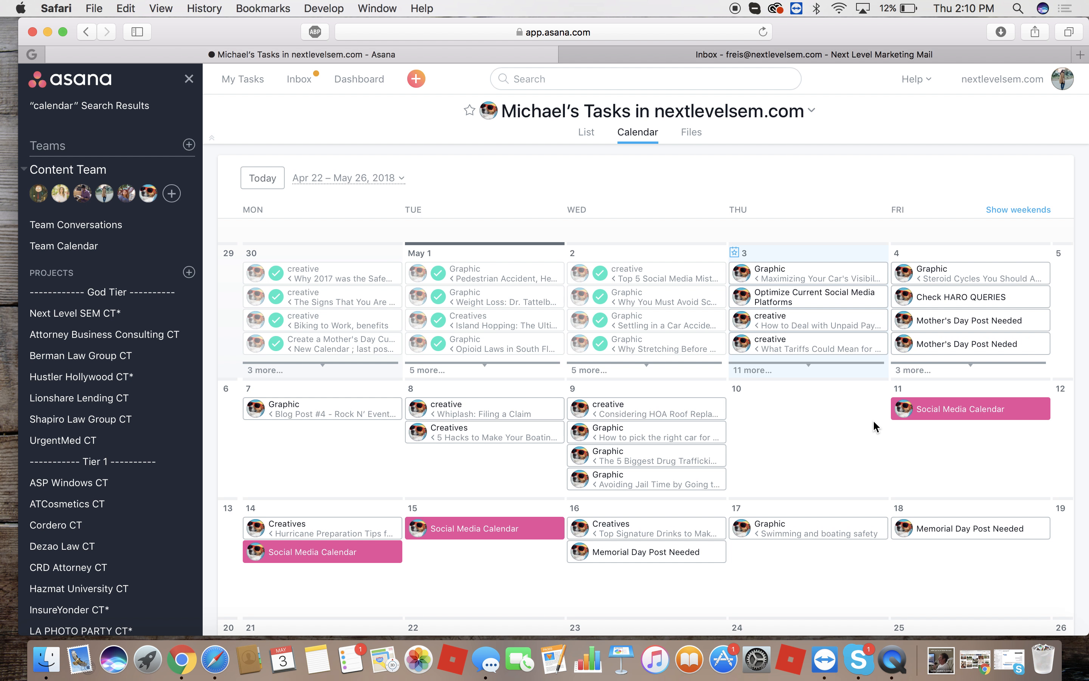
{"action": "scroll", "coordinate": [810, 391], "scroll_direction": "up", "scroll_amount": 5}
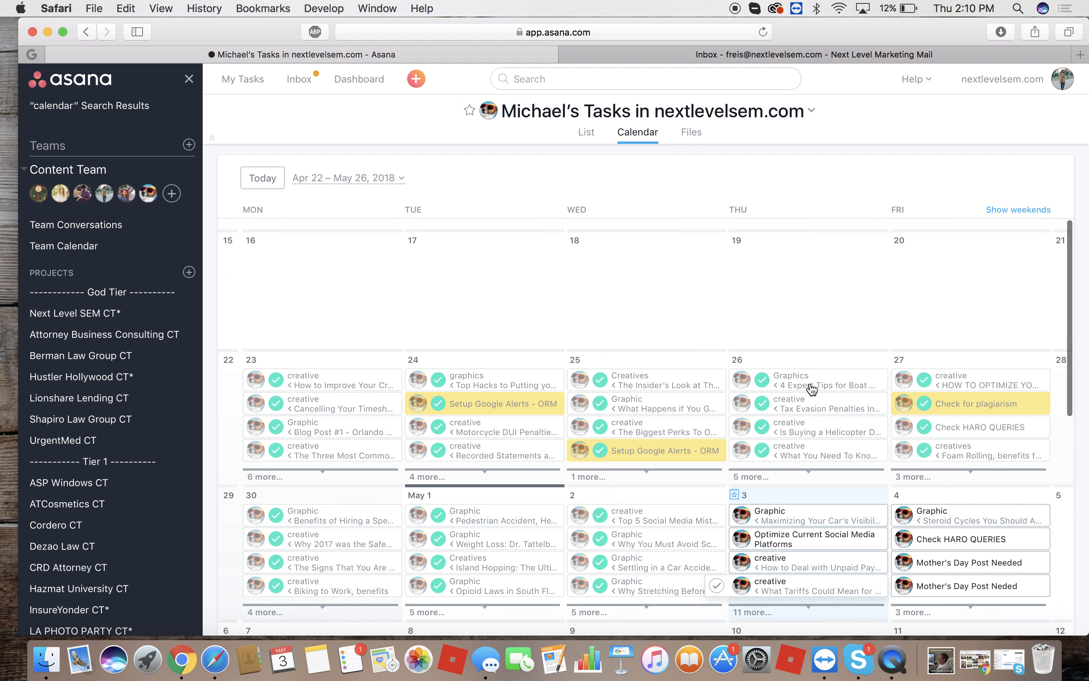
View the team member's files and return to their task list.
{"action": "left_click", "coordinate": [691, 132]}
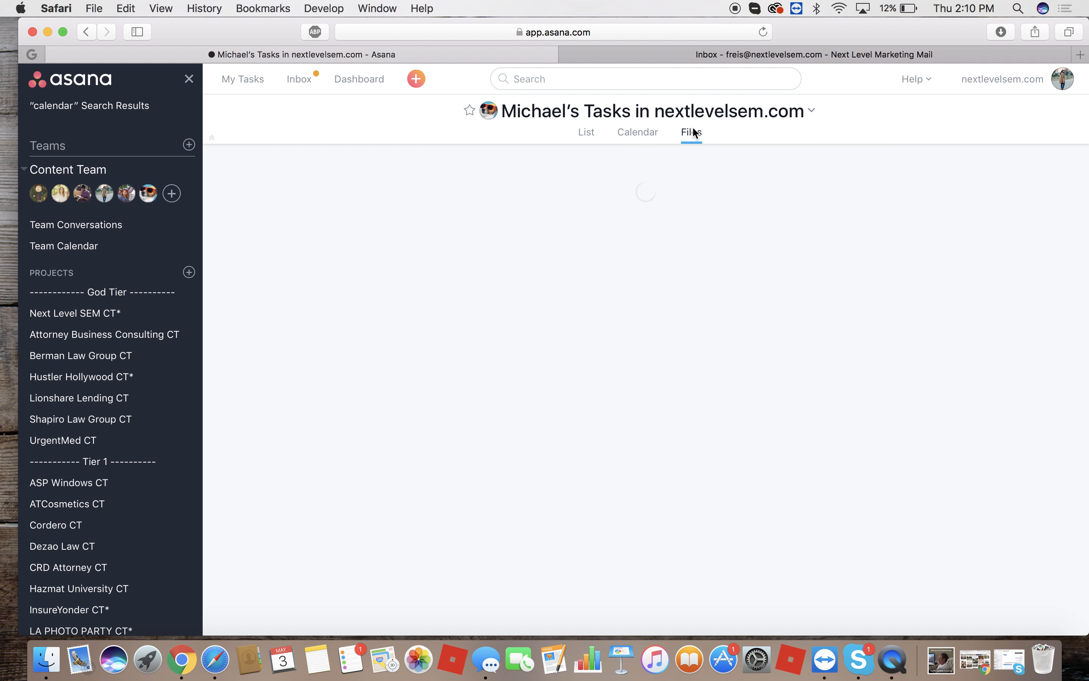
{"action": "left_click", "coordinate": [590, 133]}
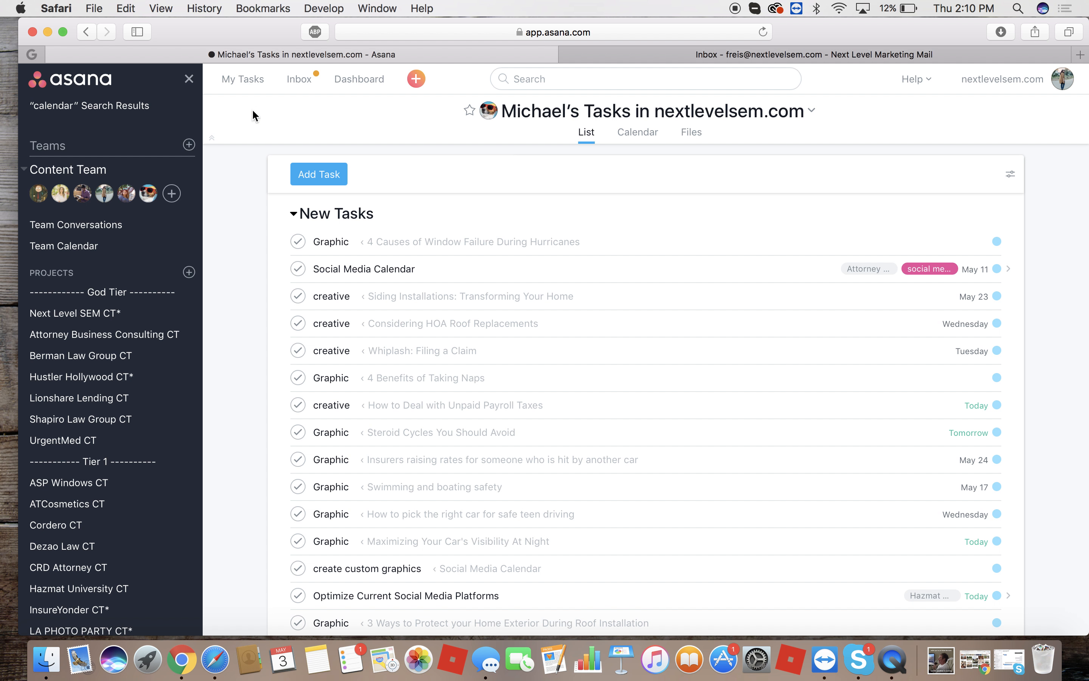
Open your own task list, sort it by due date and look through the overdue tasks.
{"action": "left_click", "coordinate": [246, 81]}
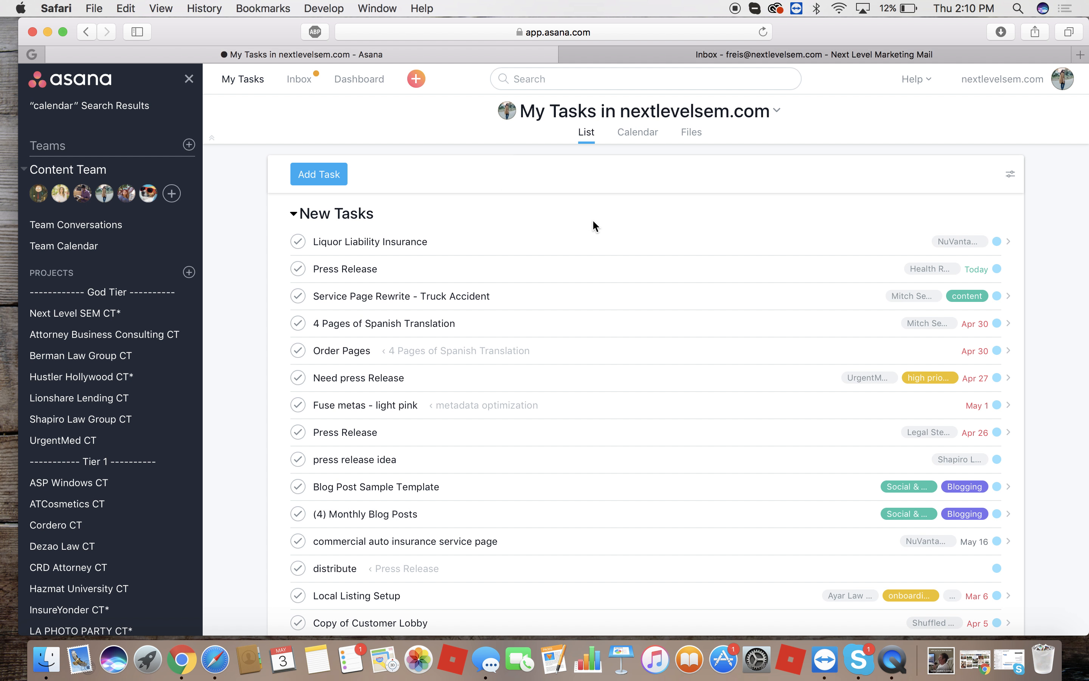
{"action": "left_click", "coordinate": [1010, 174]}
{"action": "left_click", "coordinate": [926, 324]}
{"action": "left_click", "coordinate": [918, 402]}
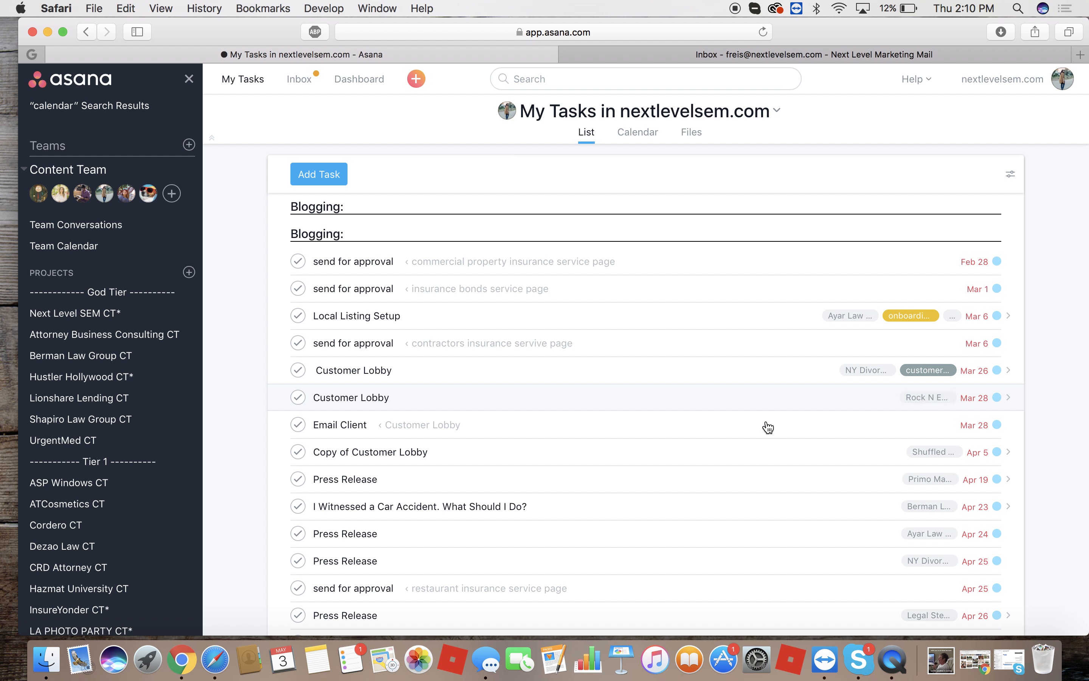
{"action": "scroll", "coordinate": [768, 428], "scroll_direction": "down", "scroll_amount": 5}
{"action": "scroll", "coordinate": [768, 427], "scroll_direction": "up", "scroll_amount": 10}
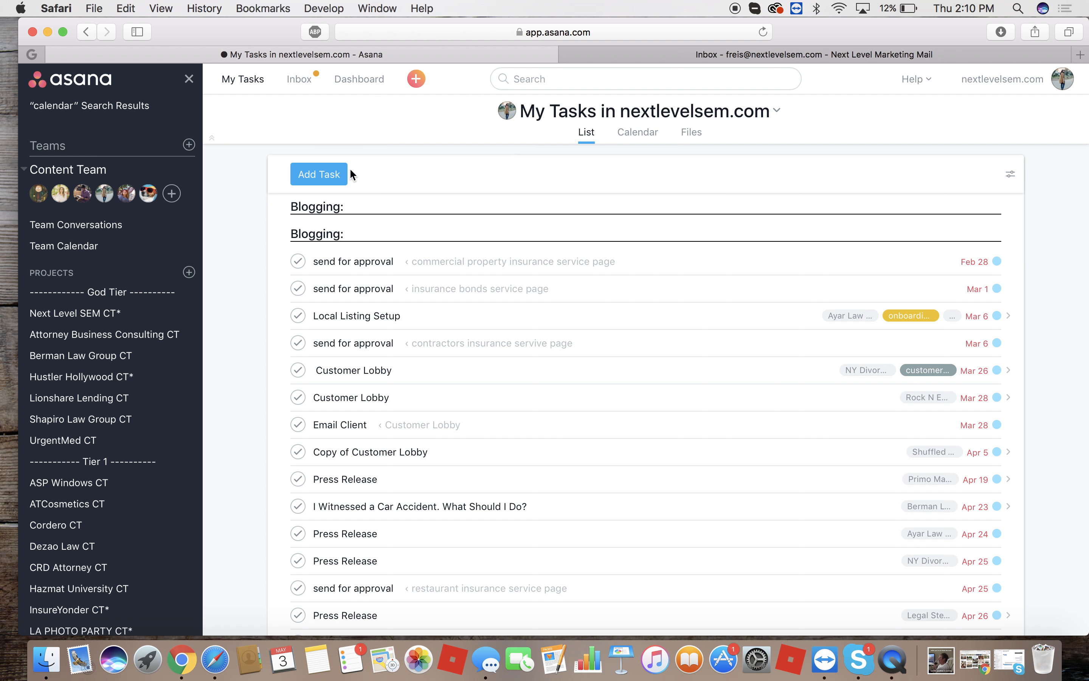
Review the inbox notifications, opening the tasks "Picking Shingle Colors 101" and "Celebrating Mother's Day in San Diego".
{"action": "left_click", "coordinate": [301, 86]}
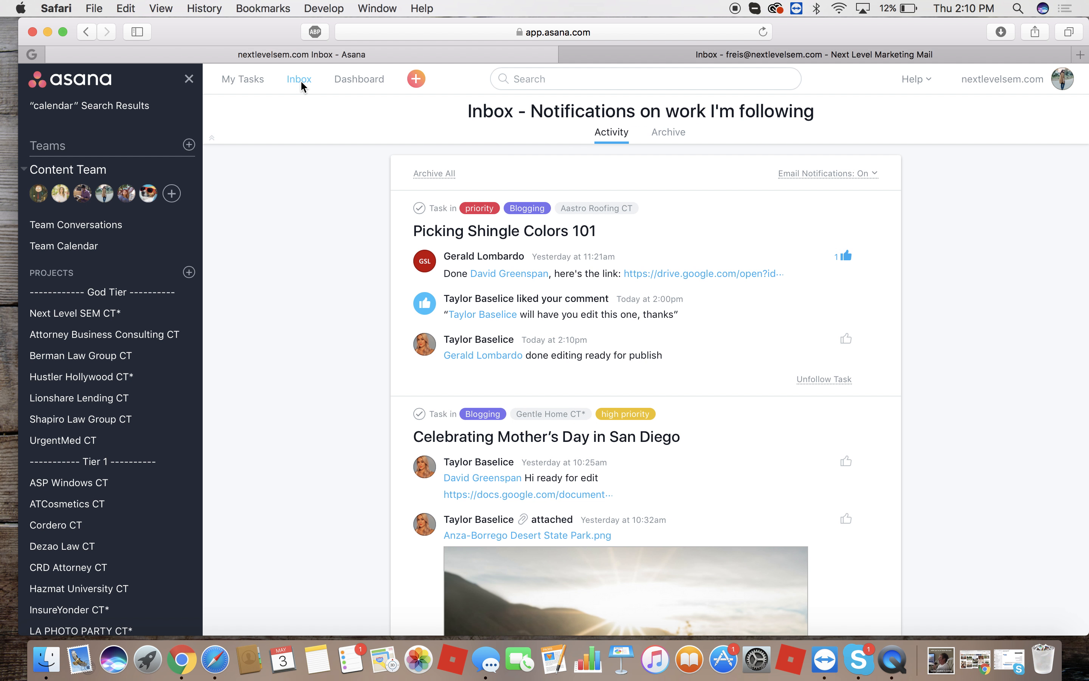
{"action": "left_click", "coordinate": [671, 199]}
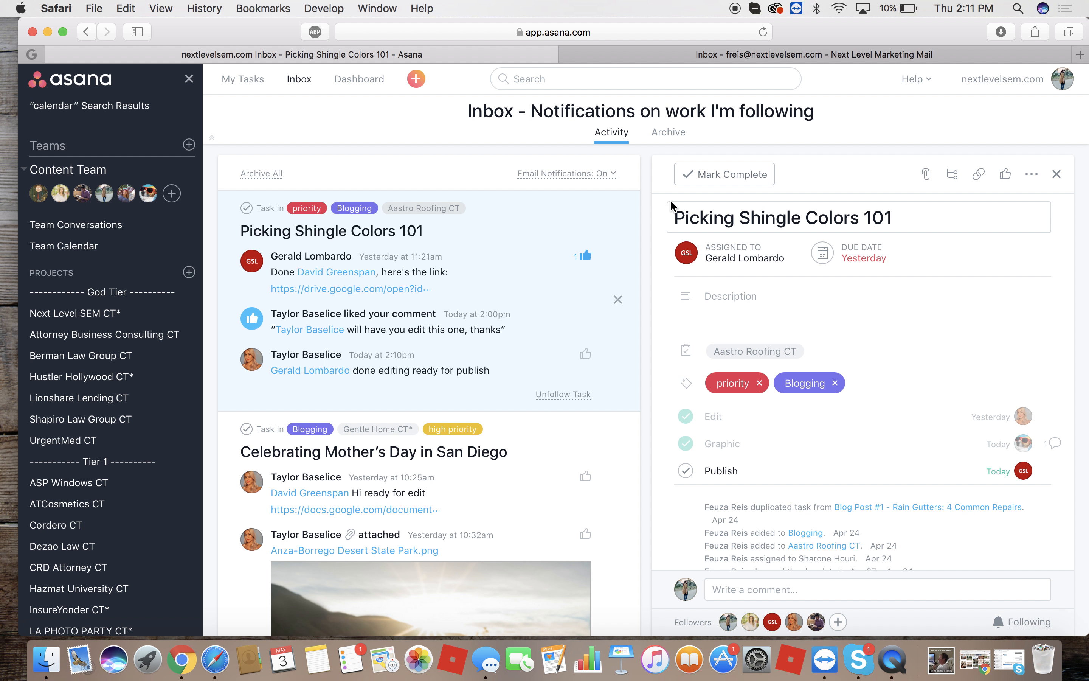
{"action": "left_click", "coordinate": [554, 423]}
{"action": "scroll", "coordinate": [554, 425], "scroll_direction": "down", "scroll_amount": 6}
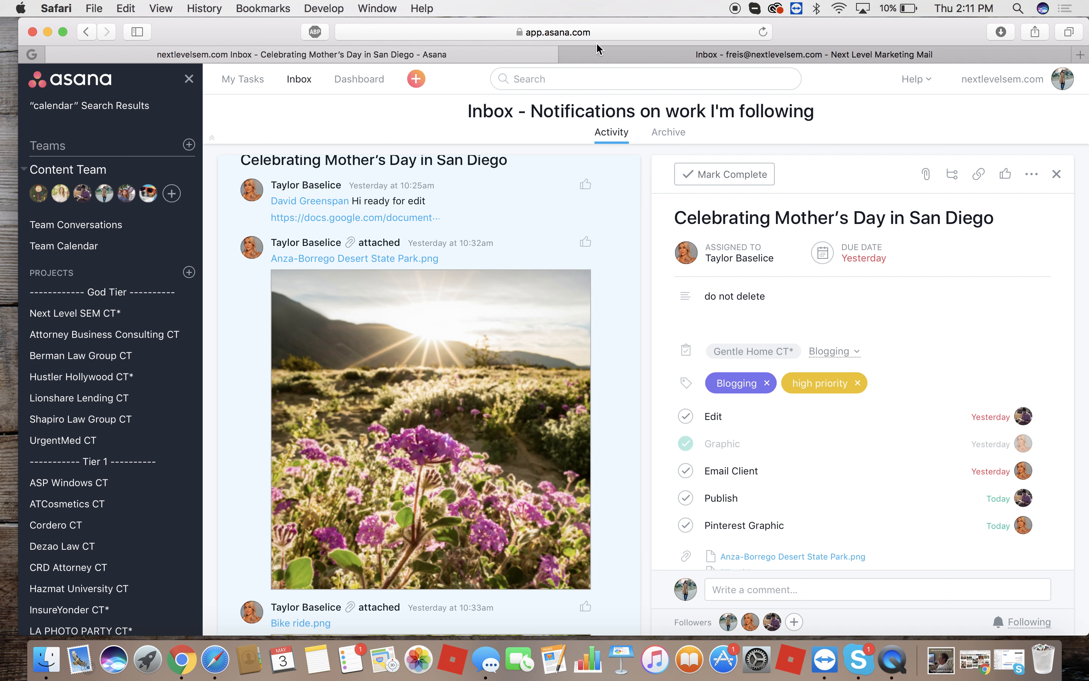
Switch to Gmail and look through the messages under the "Asana Tasks" label.
{"action": "left_click", "coordinate": [571, 61]}
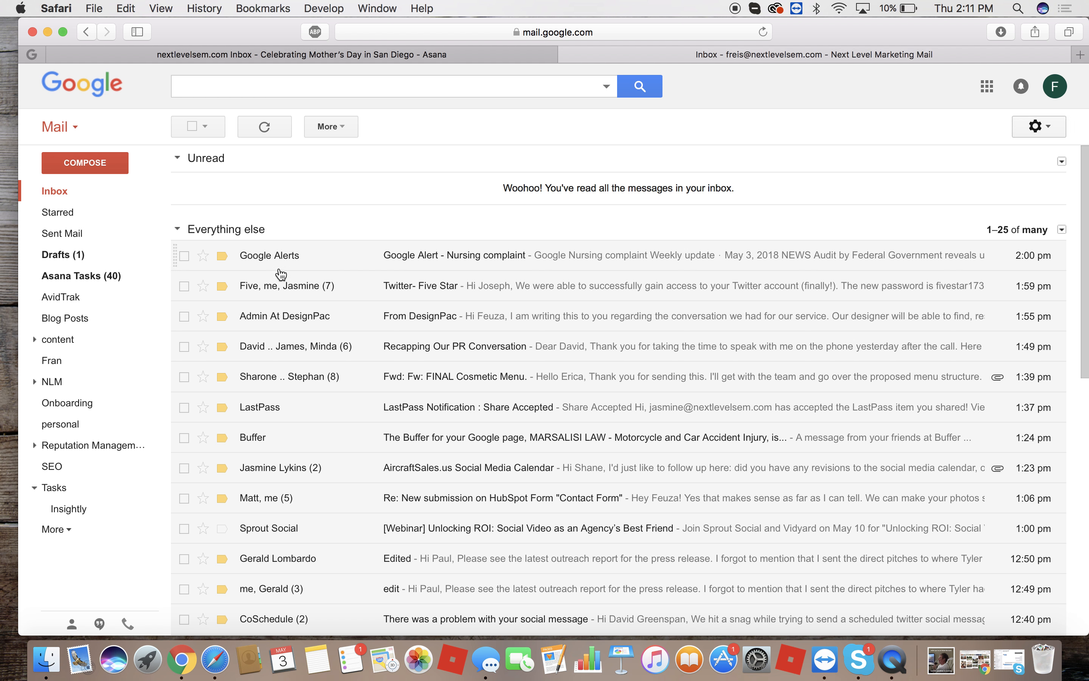
{"action": "left_click", "coordinate": [104, 274]}
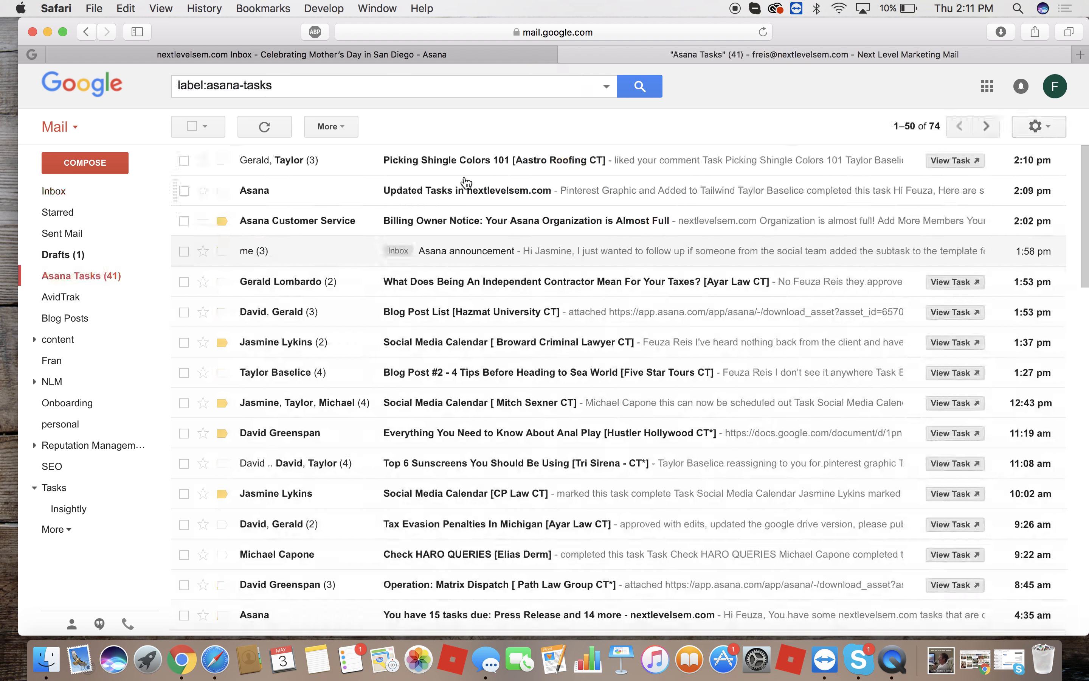
{"action": "scroll", "coordinate": [510, 311], "scroll_direction": "down", "scroll_amount": 10}
{"action": "scroll", "coordinate": [511, 315], "scroll_direction": "up", "scroll_amount": 15}
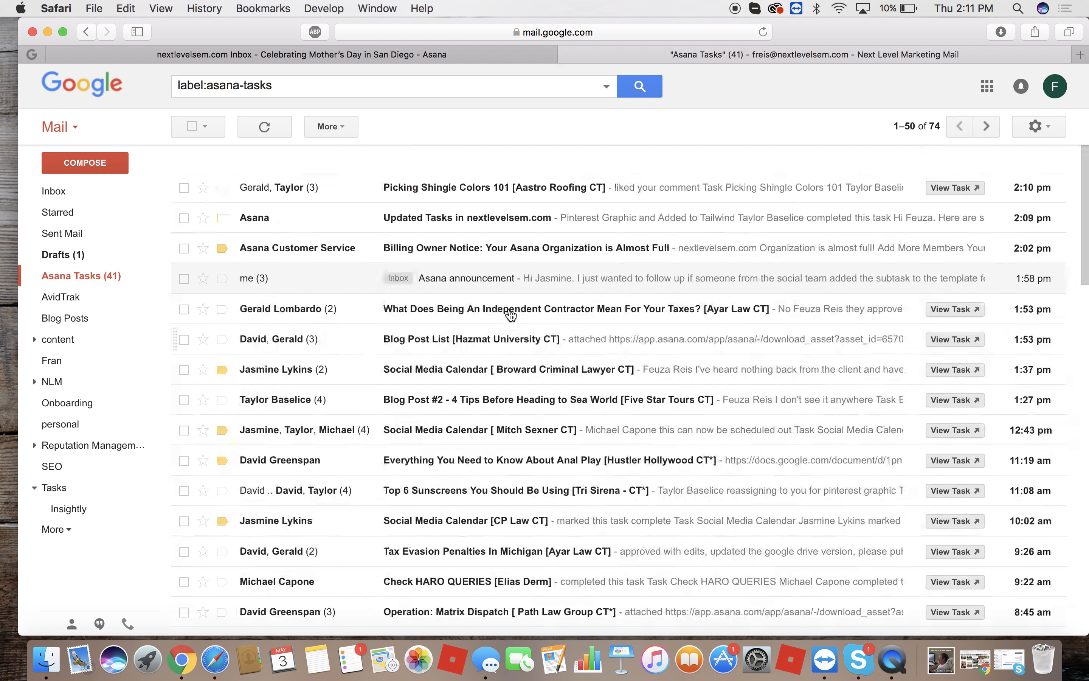
Open the email "Picking Shingle Colors 101 [Aastro Roofing CT]" and read through its comments and task details.
{"action": "left_click", "coordinate": [517, 165]}
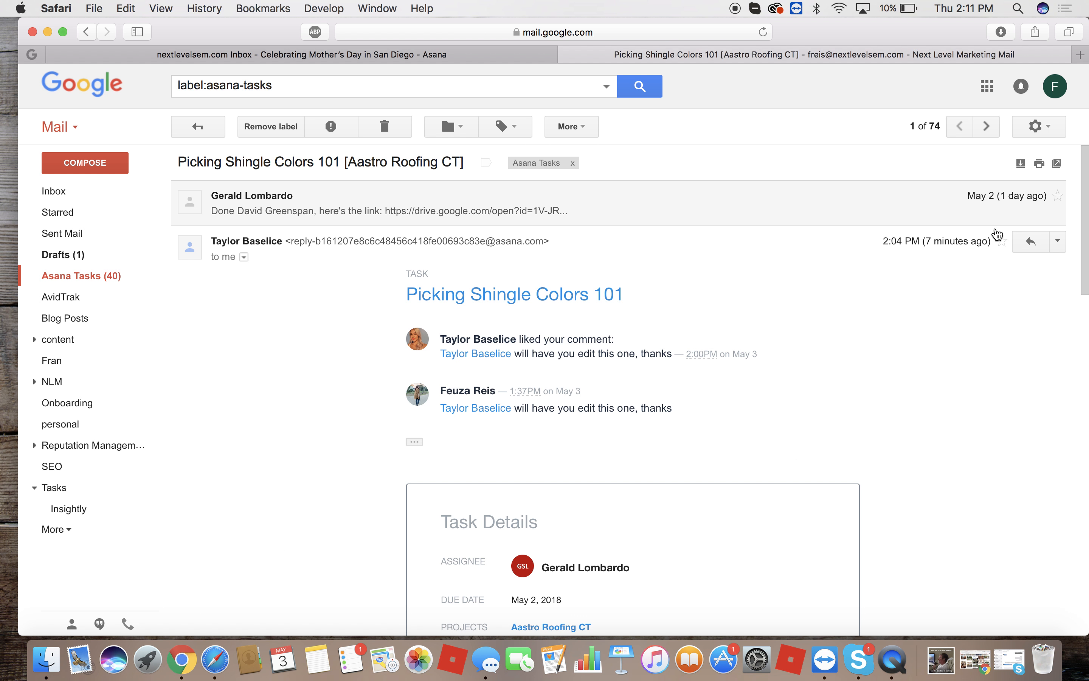
{"action": "scroll", "coordinate": [826, 396], "scroll_direction": "down", "scroll_amount": 10}
{"action": "scroll", "coordinate": [826, 396], "scroll_direction": "up", "scroll_amount": 12}
Switch back to Asana, open the comment box of "Celebrating Mother's Day in San Diego" and review its attachments and latest comment.
{"action": "left_click", "coordinate": [522, 55]}
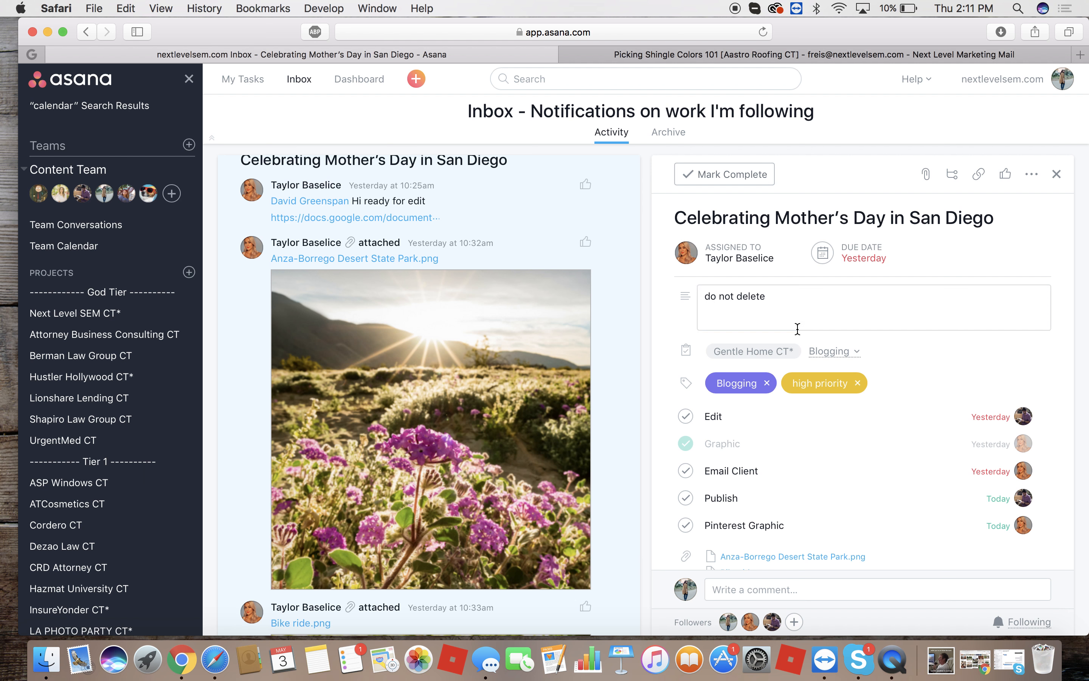
{"action": "left_click", "coordinate": [871, 591]}
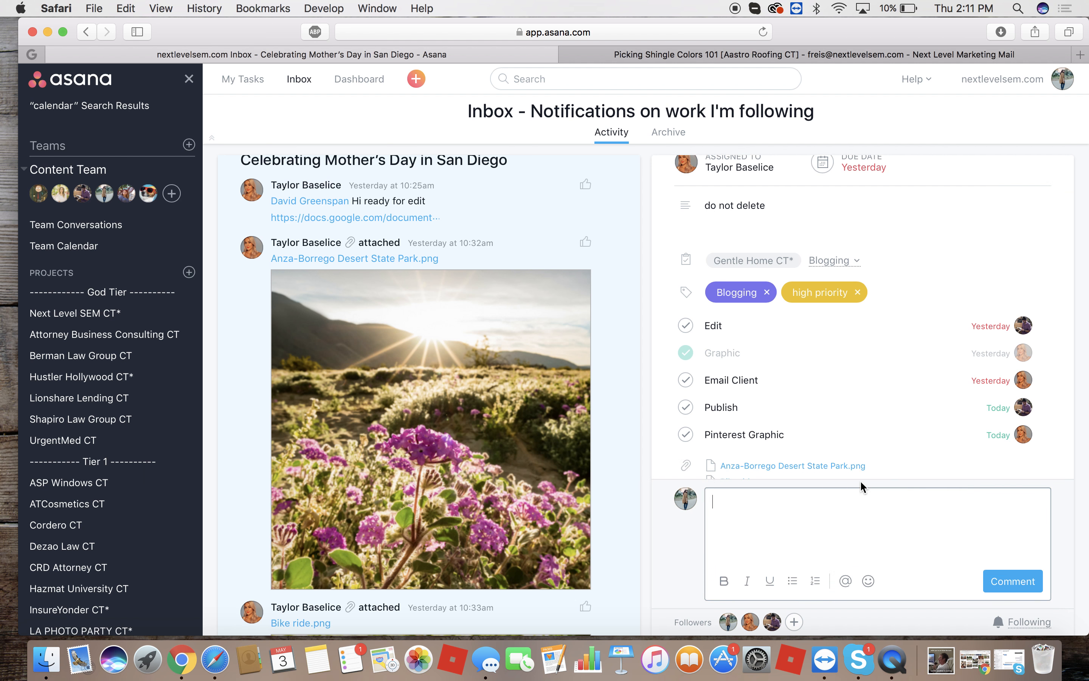
{"action": "scroll", "coordinate": [857, 445], "scroll_direction": "down", "scroll_amount": 10}
{"action": "scroll", "coordinate": [856, 446], "scroll_direction": "down", "scroll_amount": 8}
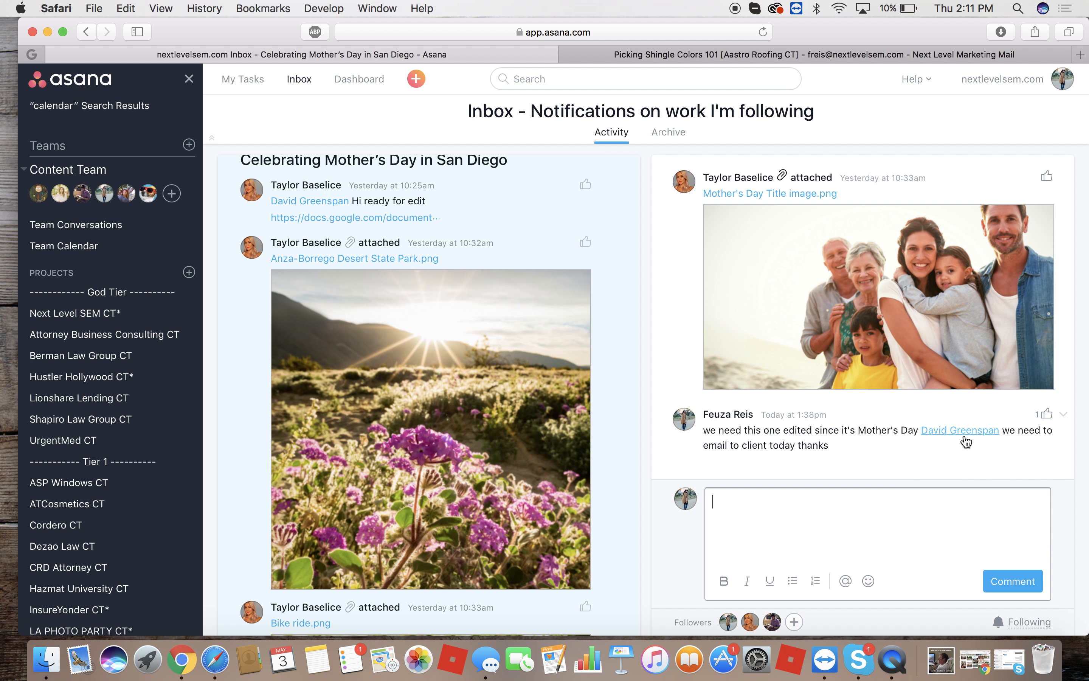
{"action": "mouse_move", "coordinate": [965, 441]}
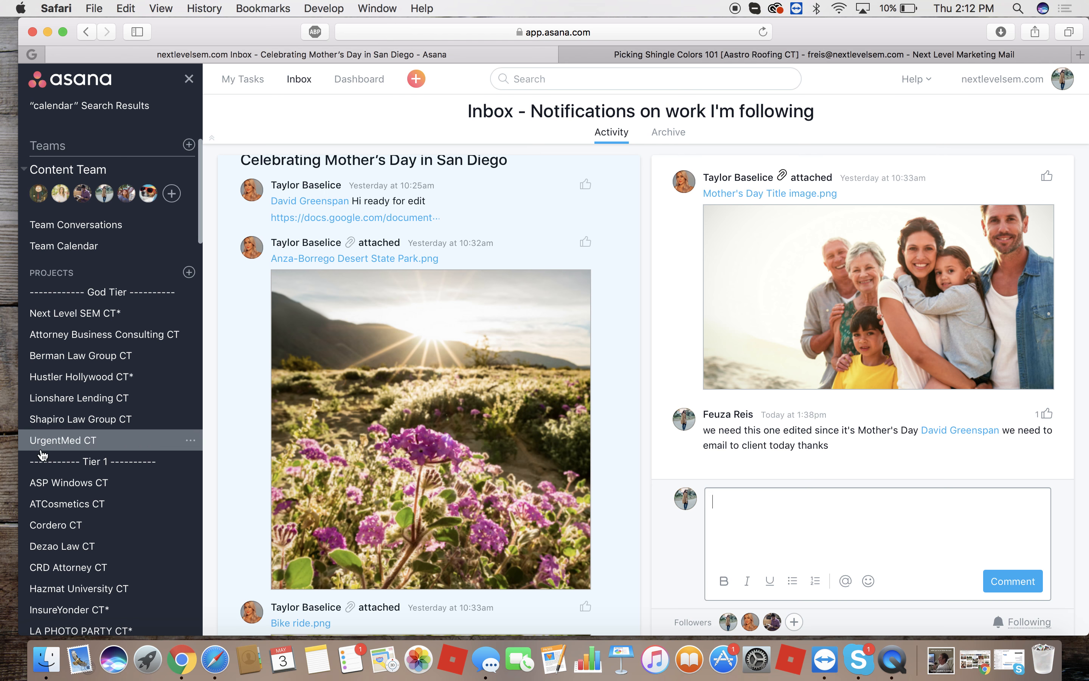
Look over the project list, open the dashboard and return to your own task list.
{"action": "scroll", "coordinate": [41, 452], "scroll_direction": "down", "scroll_amount": 5}
{"action": "scroll", "coordinate": [42, 452], "scroll_direction": "up", "scroll_amount": 10}
{"action": "left_click", "coordinate": [359, 79]}
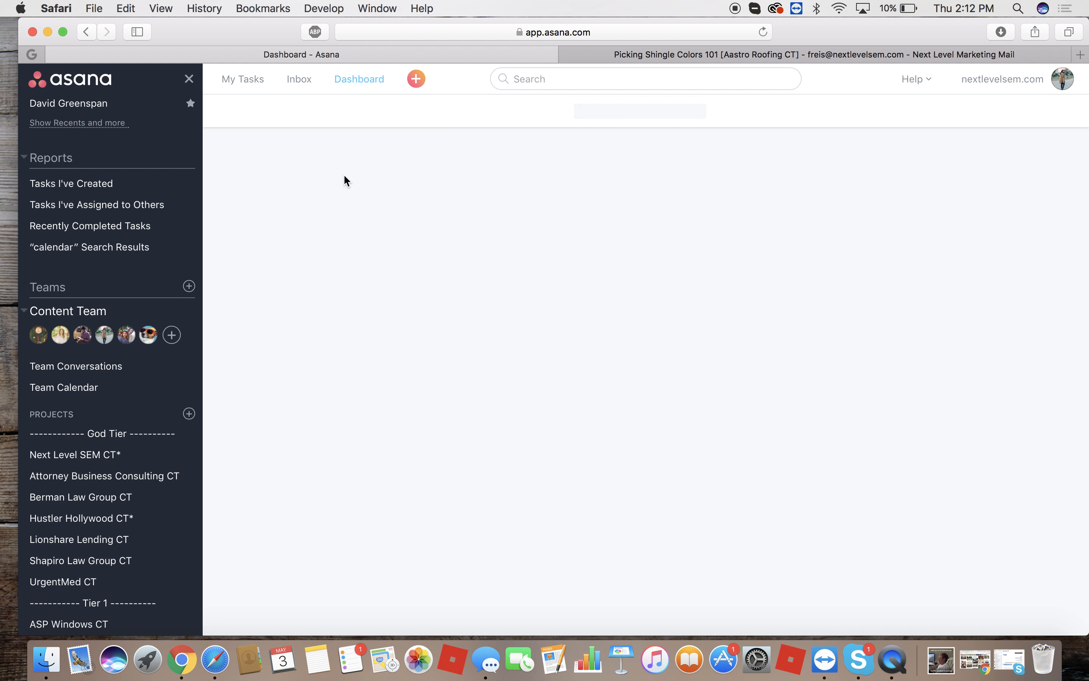
{"action": "left_click", "coordinate": [242, 79]}
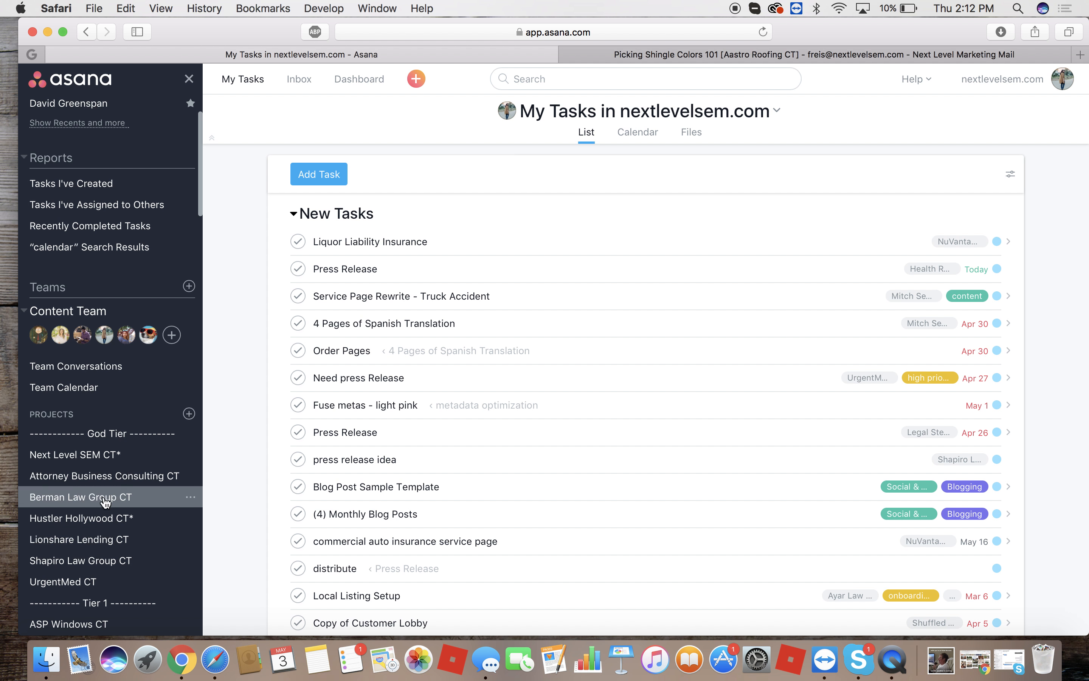
Start a conversation titled "Feedback" in the "Attorney Business Consulting CT" project and place the cursor in its message body.
{"action": "left_click", "coordinate": [103, 476]}
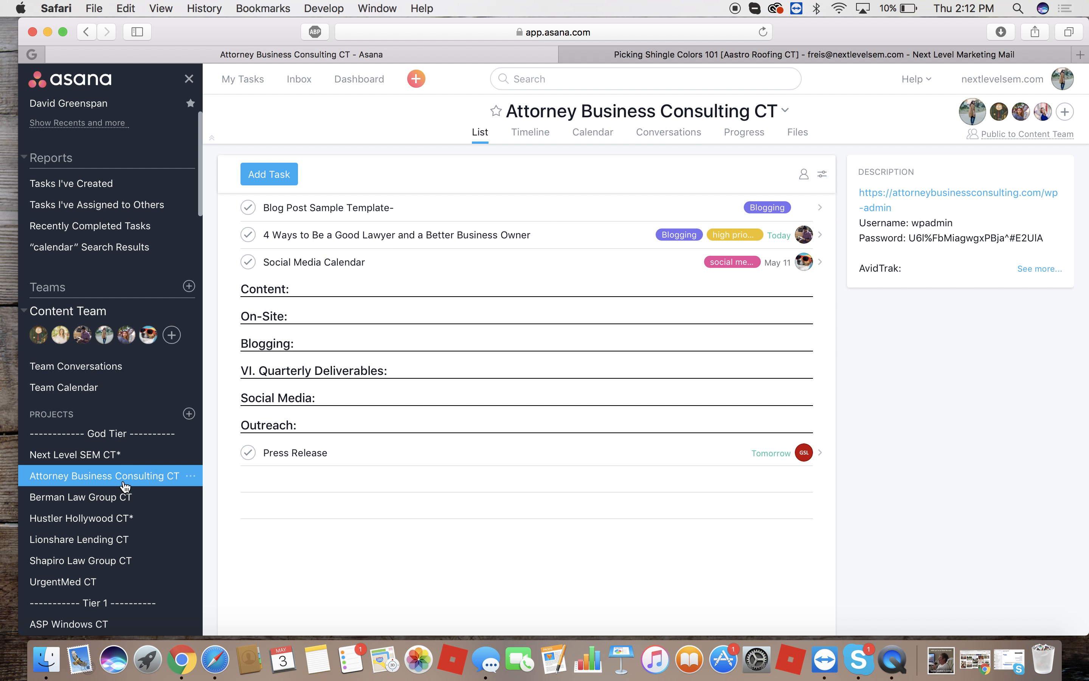
{"action": "left_click", "coordinate": [690, 133]}
{"action": "left_click", "coordinate": [540, 194]}
{"action": "type", "text": "Feedback"}
{"action": "left_click", "coordinate": [502, 234]}
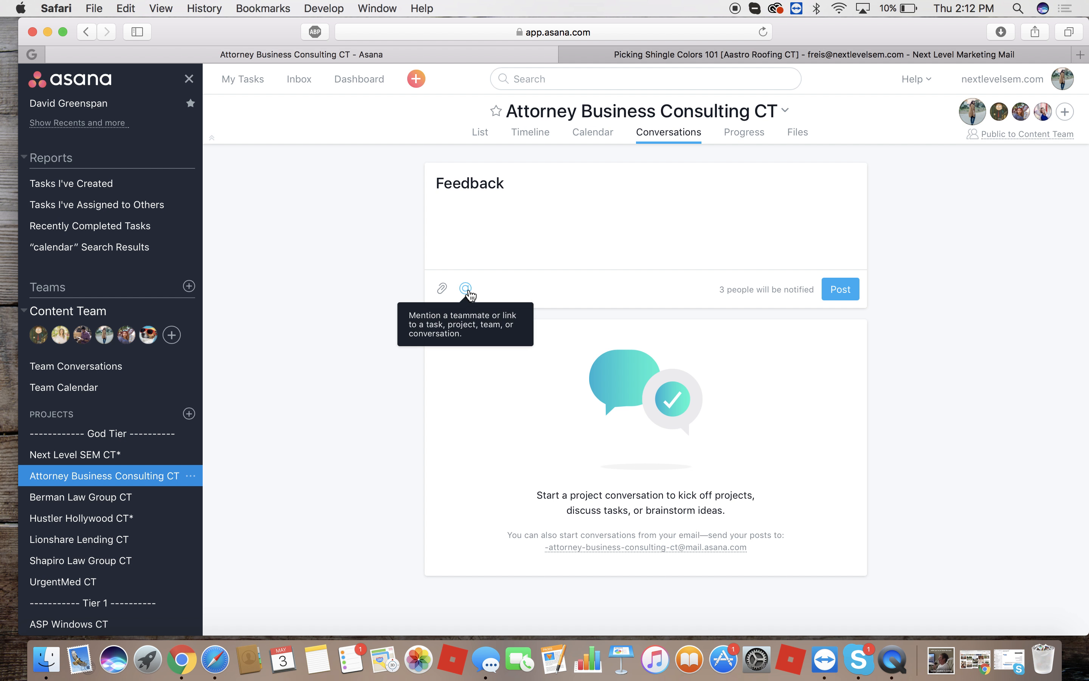